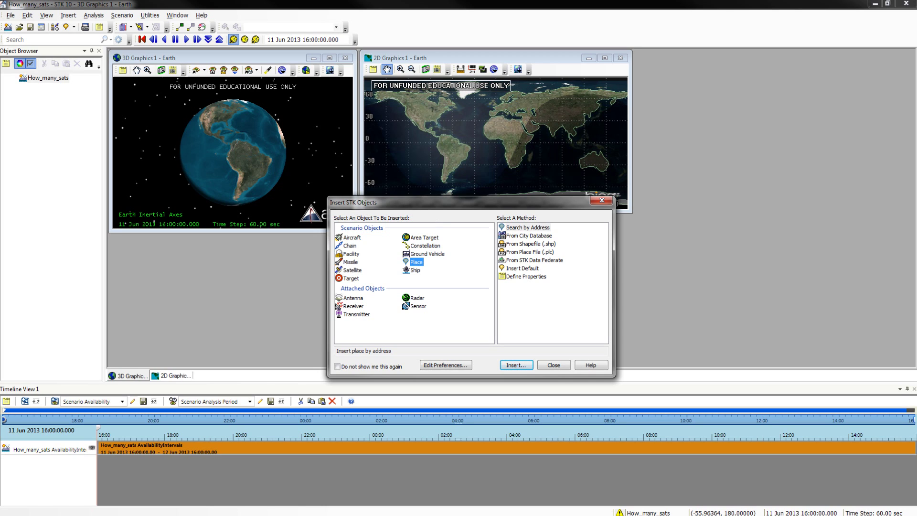
Close the Insert STK Objects window, leaving the empty How_many_sats scenario
left_click(552, 366)
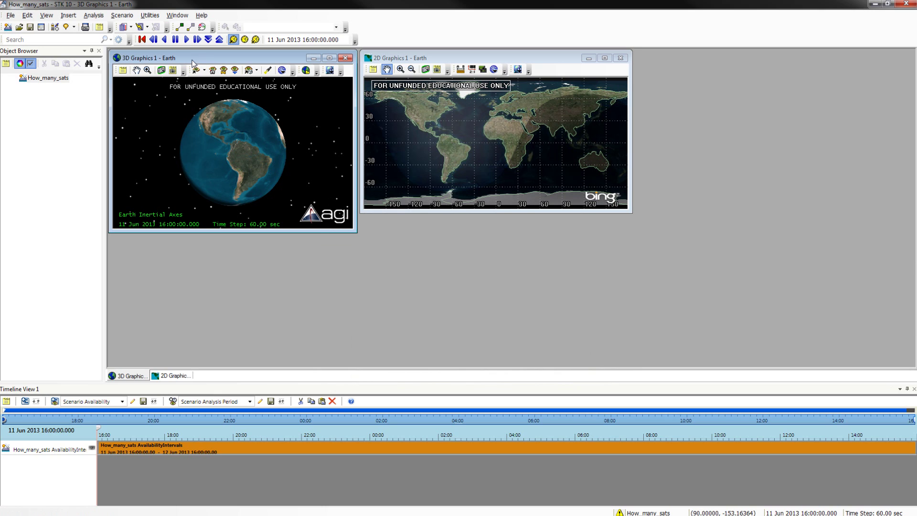
Arrange the 2D map and 3D globe windows side by side to fill the workspace
left_click_drag(513, 58, 800, 54)
left_click_drag(648, 209, 513, 366)
left_click_drag(357, 232, 511, 366)
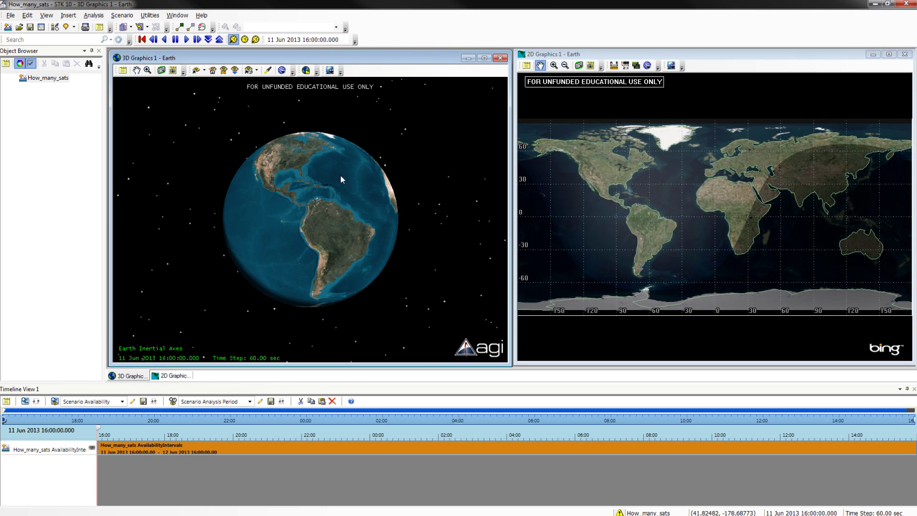
Centre and zoom both the globe and the 2D map on North America
left_click_drag(299, 167, 327, 222)
scroll(327, 223, "up", 3)
left_click_drag(620, 210, 705, 210)
scroll(696, 176, "up", 5)
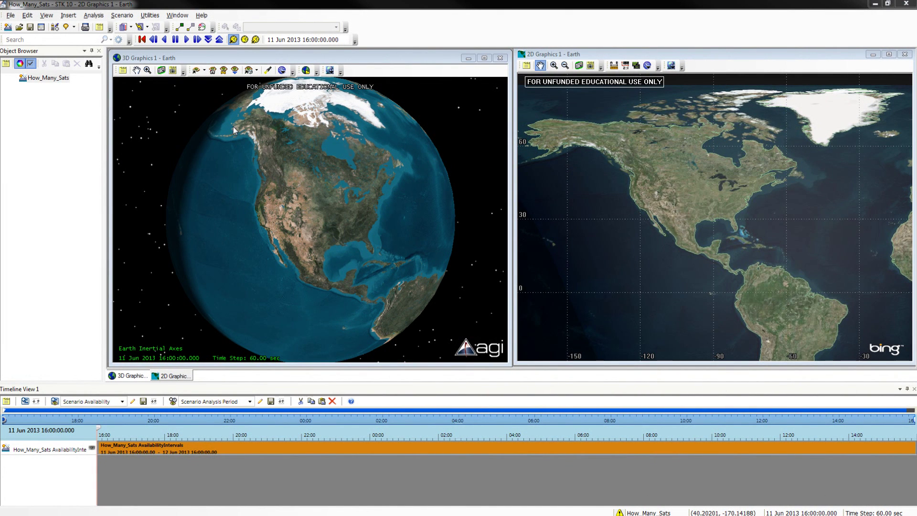
Add the Omaha, Nebraska place from the city database with an automatically chosen colour
left_click(55, 29)
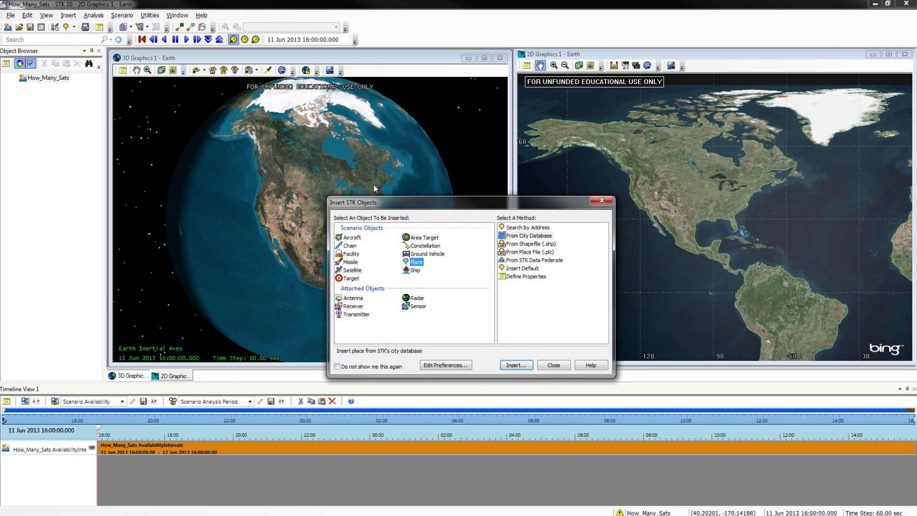
left_click(521, 235)
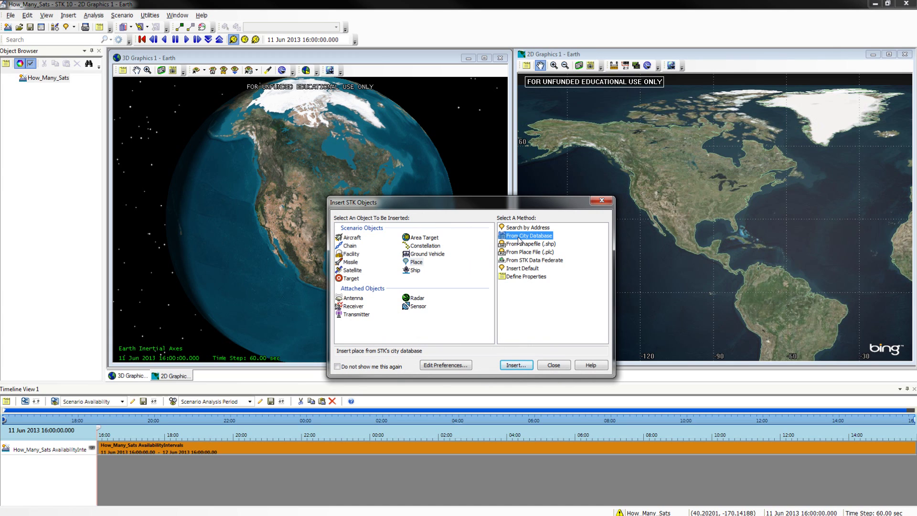
left_click(516, 365)
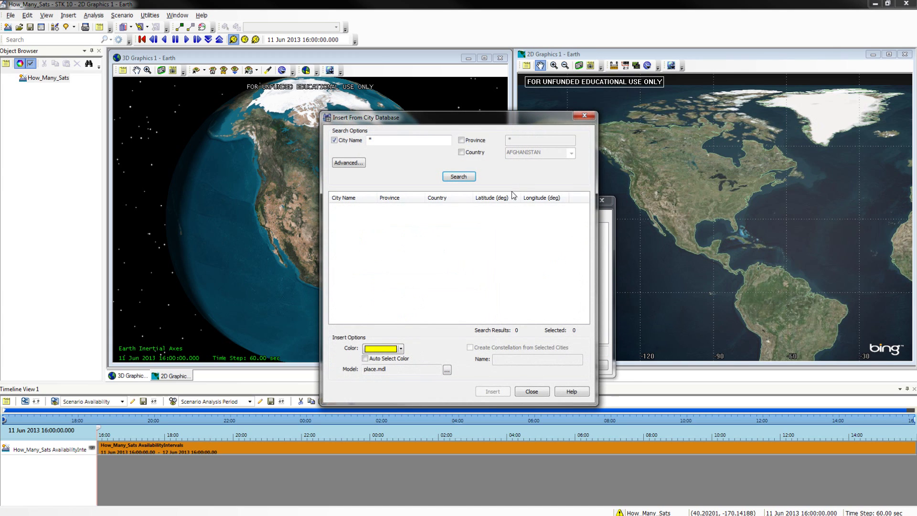
type("omaha")
key("Return")
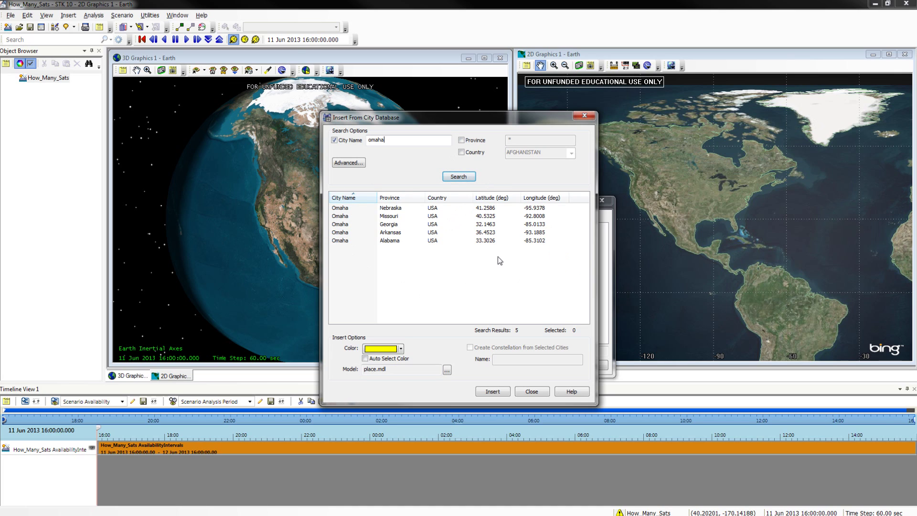
left_click(392, 210)
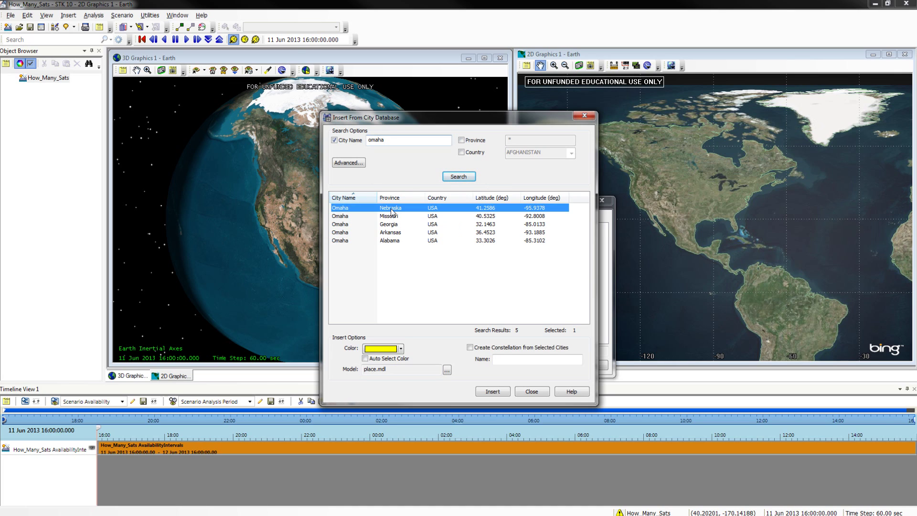
left_click(365, 358)
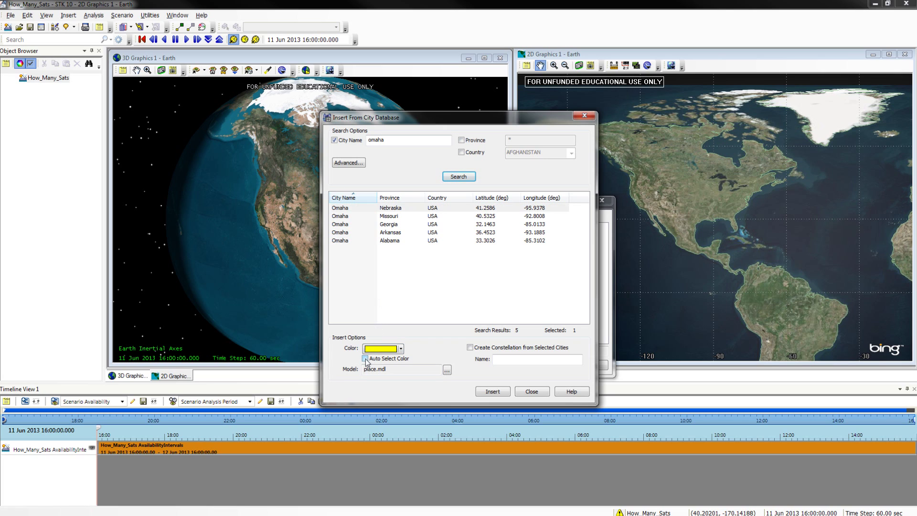
left_click(497, 392)
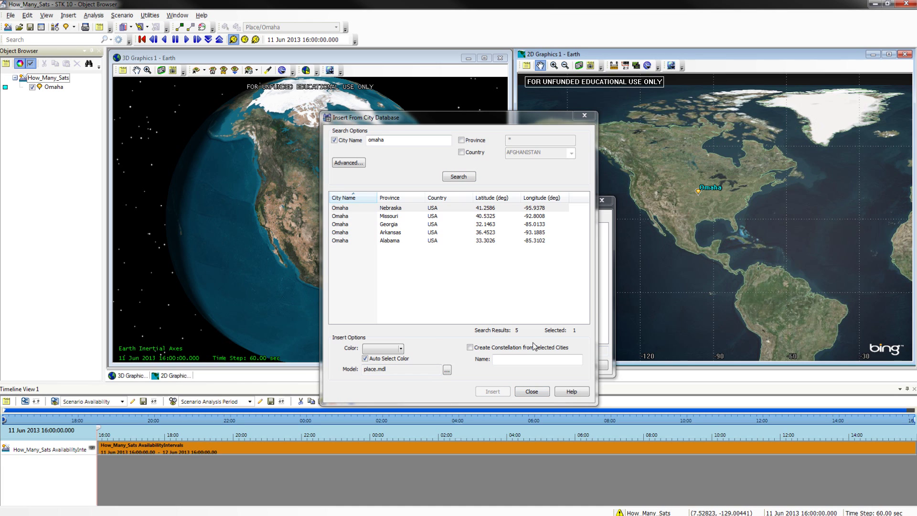
left_click(533, 393)
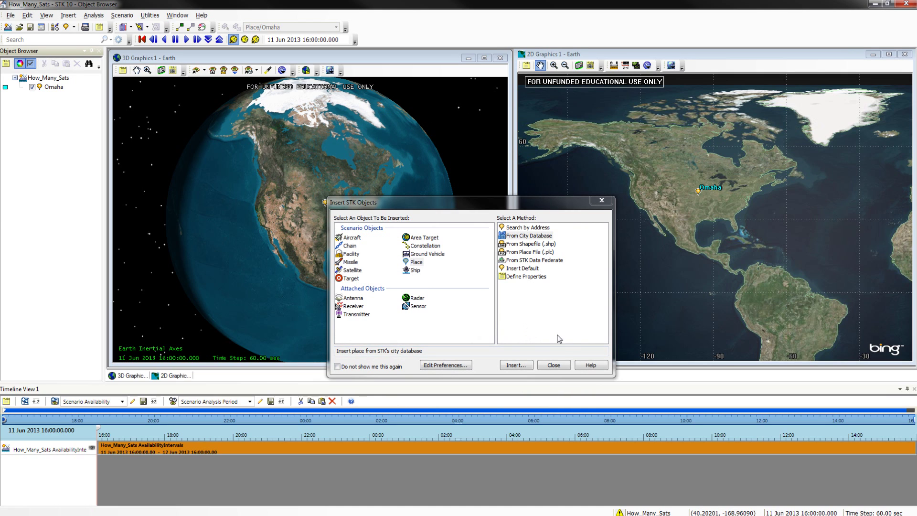
left_click(554, 365)
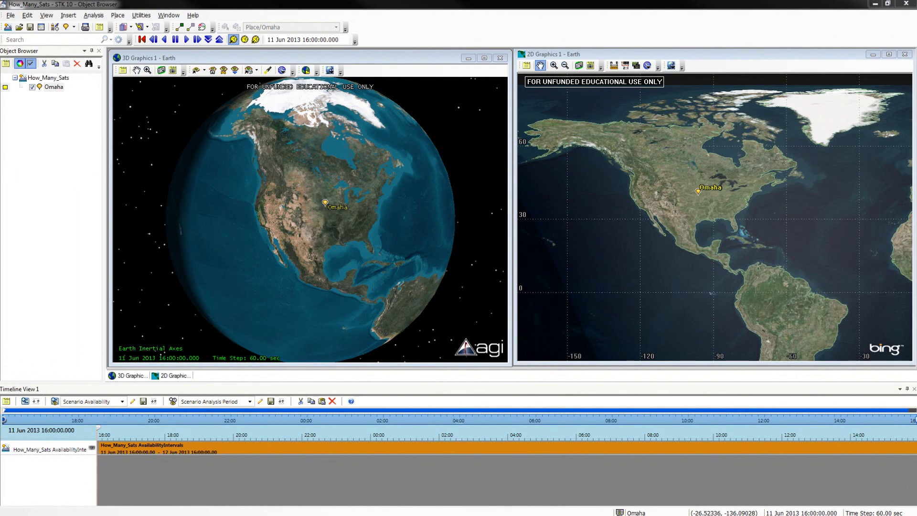
Insert a default aircraft (Aircraft3) into the scenario
left_click(55, 29)
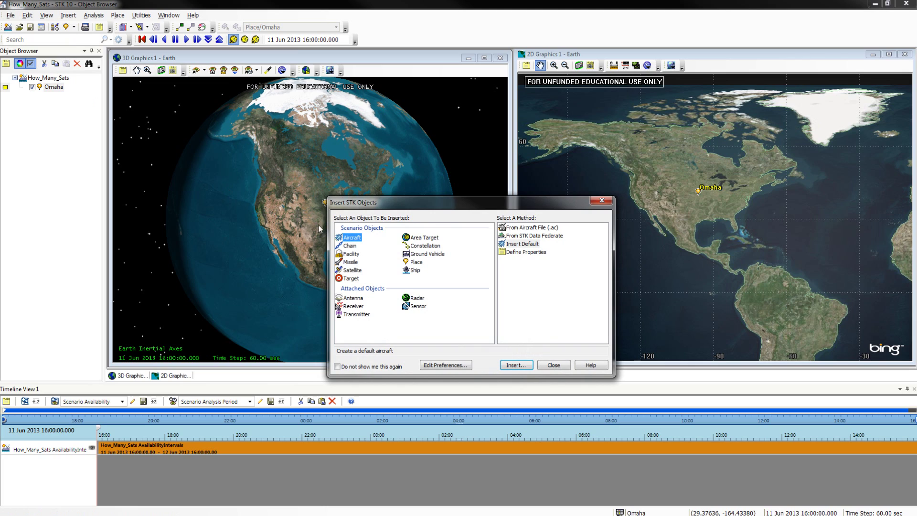
left_click(521, 245)
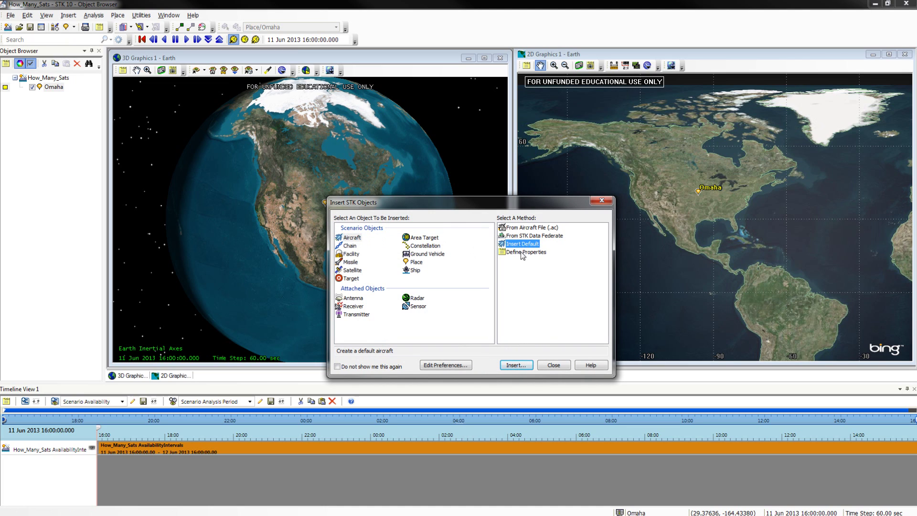
left_click(517, 366)
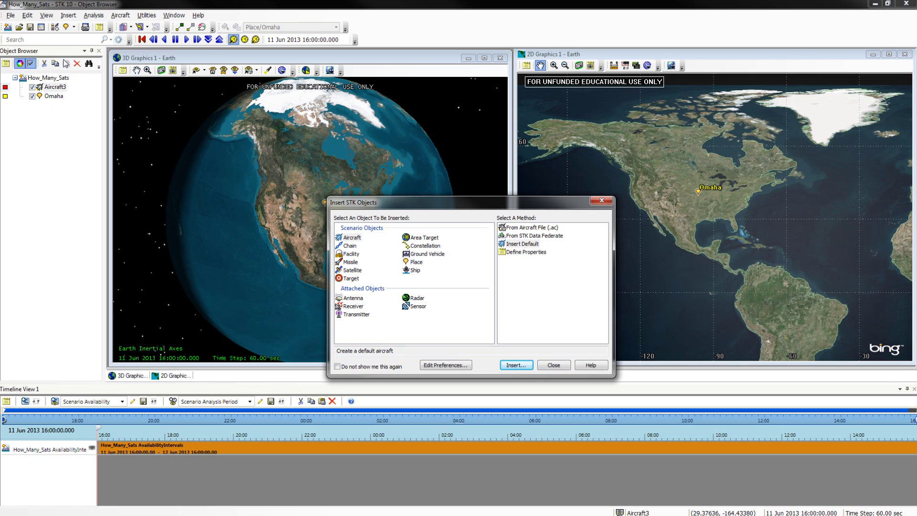
left_click(560, 366)
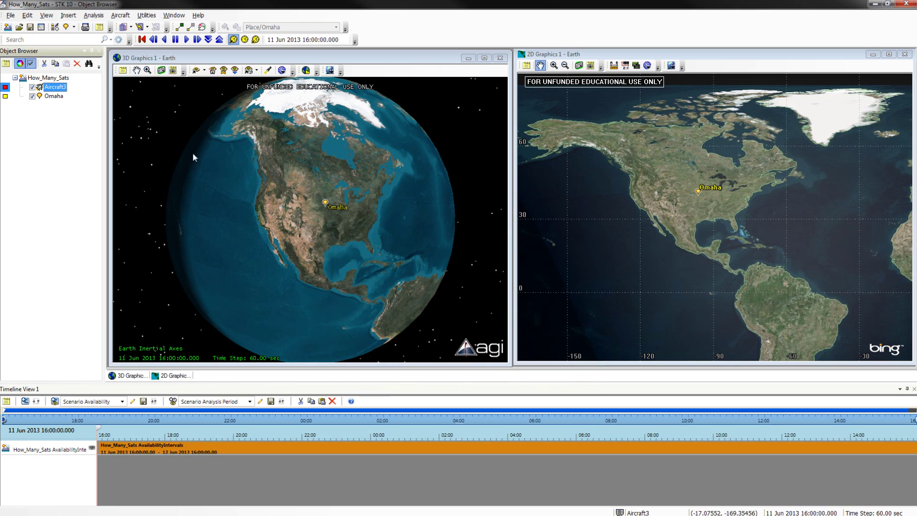
Rename Aircraft3 to Eagle_Eye and bring up its properties
right_click(60, 88)
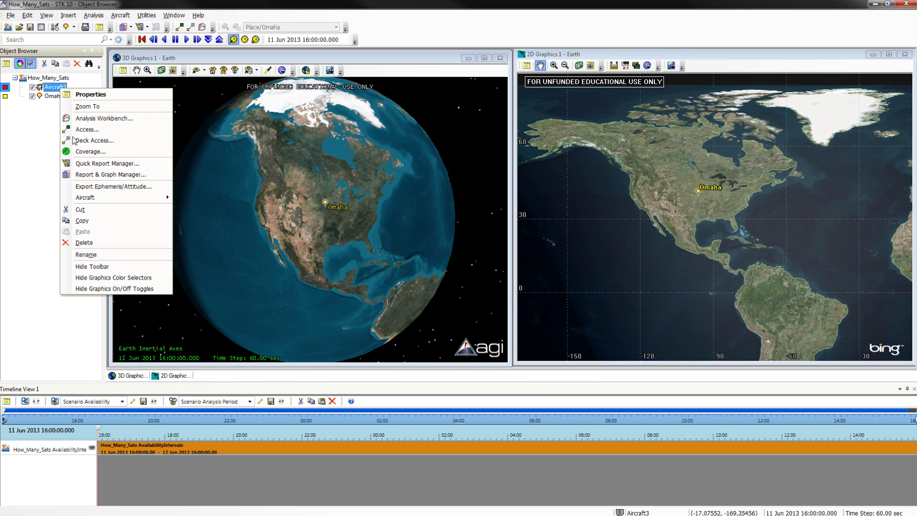
left_click(97, 254)
type("Eagle_Eye")
key("Return")
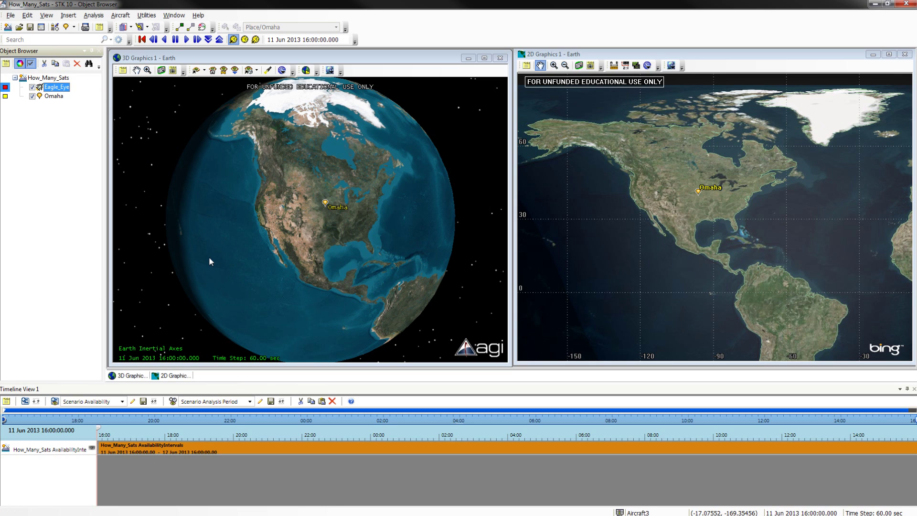
right_click(52, 90)
left_click(79, 94)
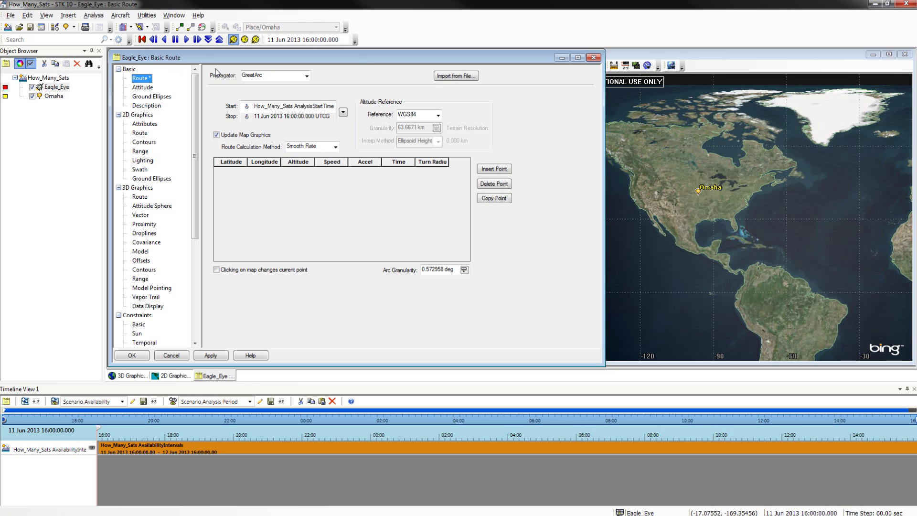
Give Eagle_Eye a route through the northwestern US, Florida and Quebec, and apply it
left_click_drag(604, 214, 510, 216)
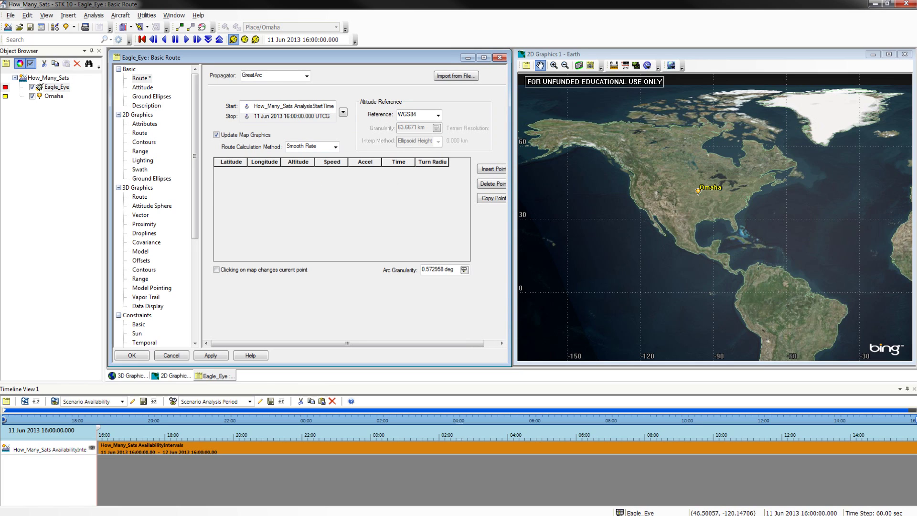
left_click(639, 179)
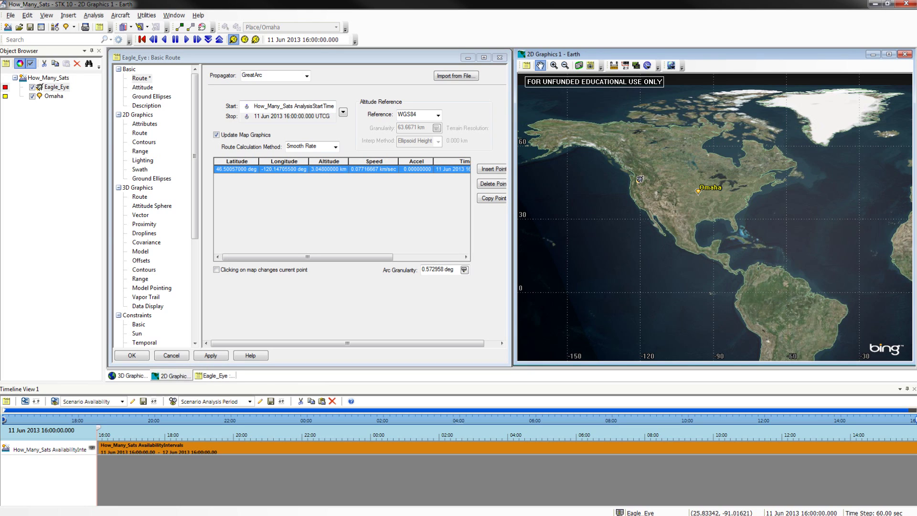
left_click(734, 225)
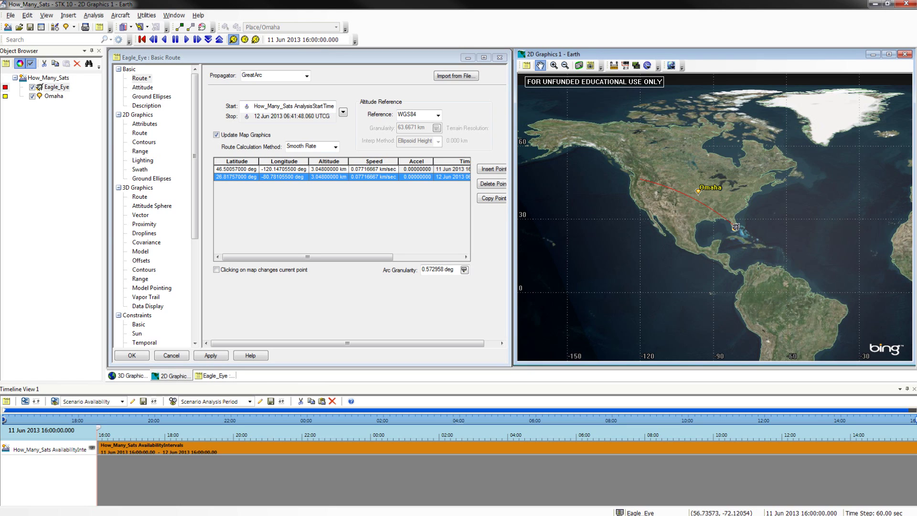
left_click(755, 159)
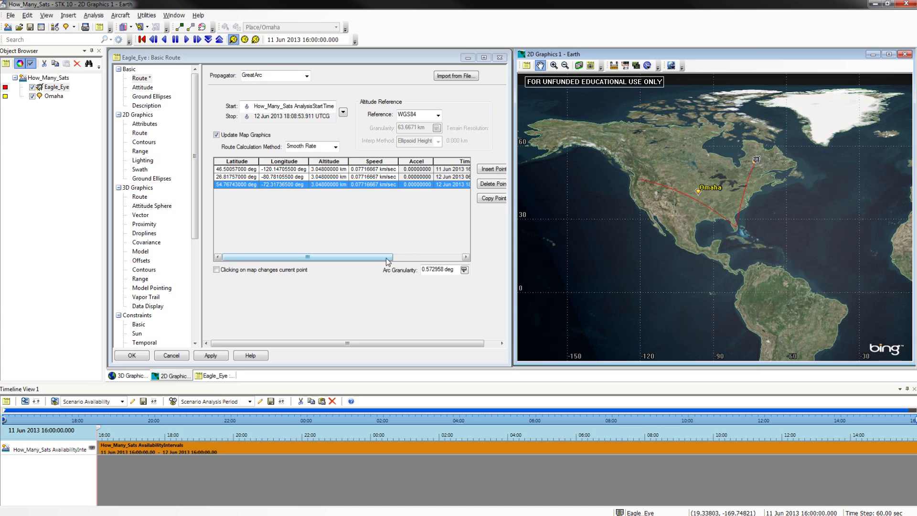
left_click_drag(380, 256, 448, 256)
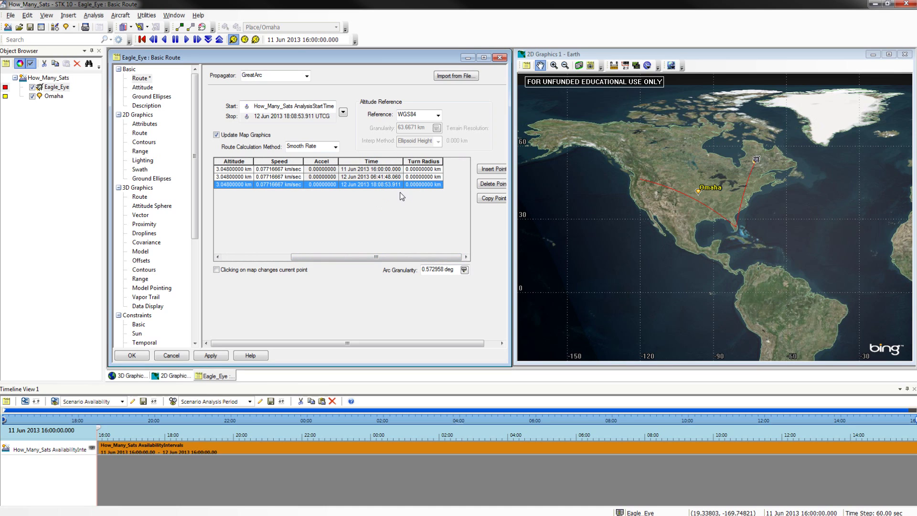
left_click(211, 356)
left_click(130, 356)
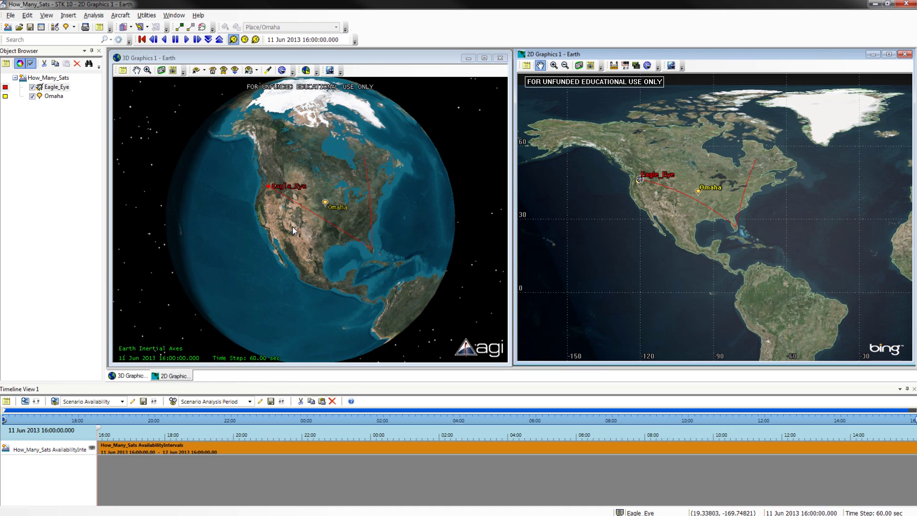
Zoom the 3D globe in closely on Eagle_Eye, then reopen Eagle_Eye's properties
left_click_drag(285, 208, 293, 213)
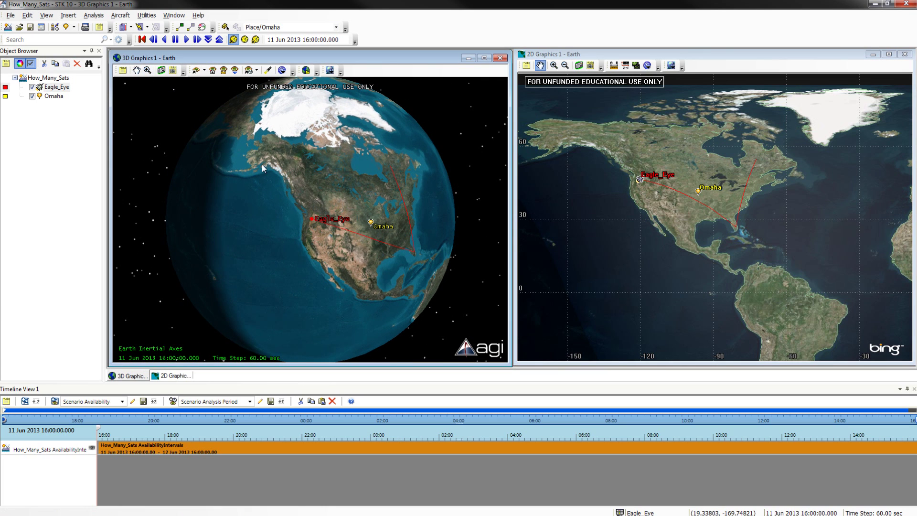
left_click(147, 70)
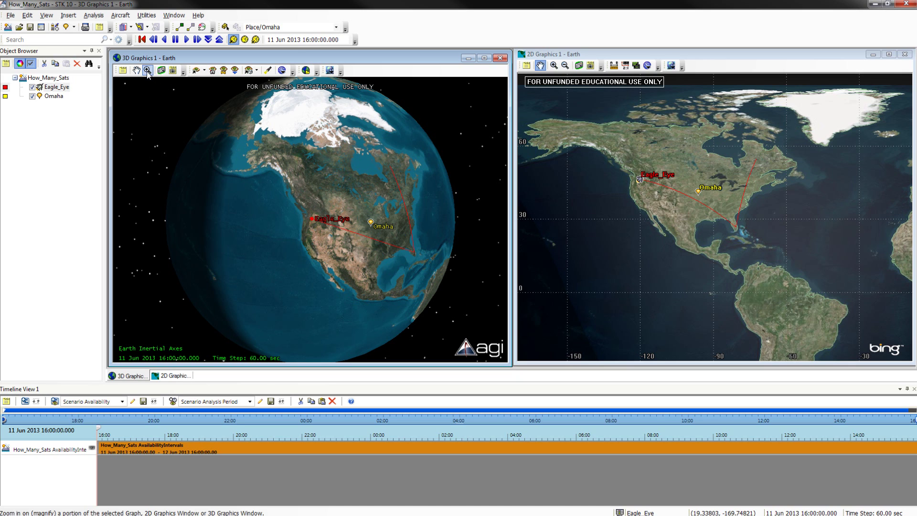
left_click_drag(277, 181, 348, 258)
left_click(149, 72)
left_click_drag(259, 175, 367, 259)
left_click(148, 70)
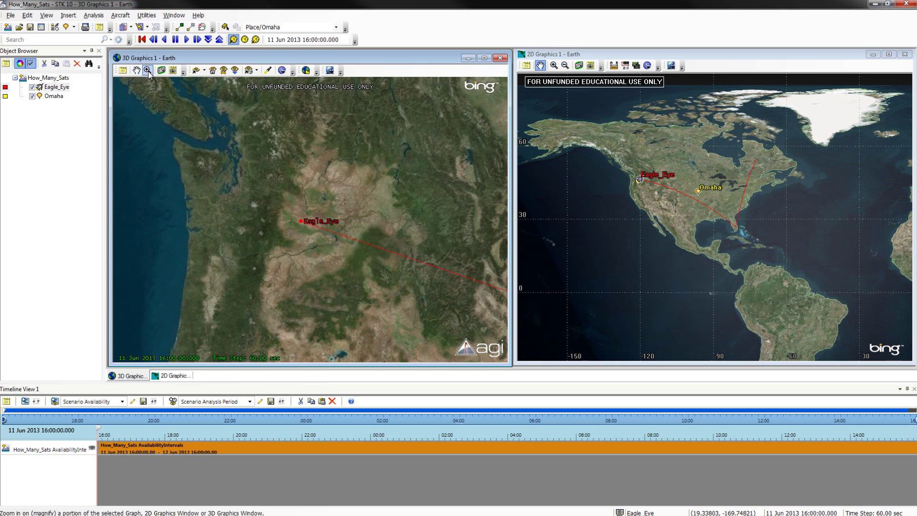
left_click_drag(266, 184, 334, 256)
left_click(148, 71)
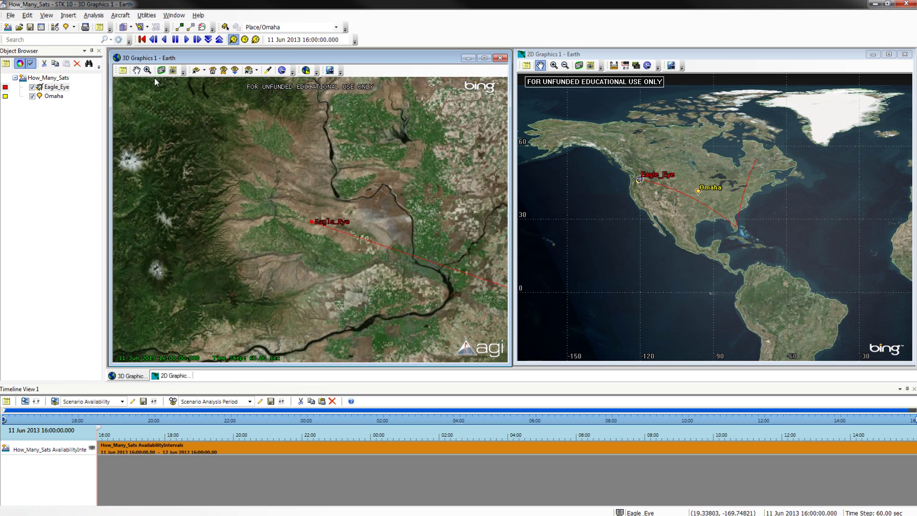
left_click_drag(269, 181, 342, 255)
left_click(148, 71)
left_click_drag(259, 168, 358, 259)
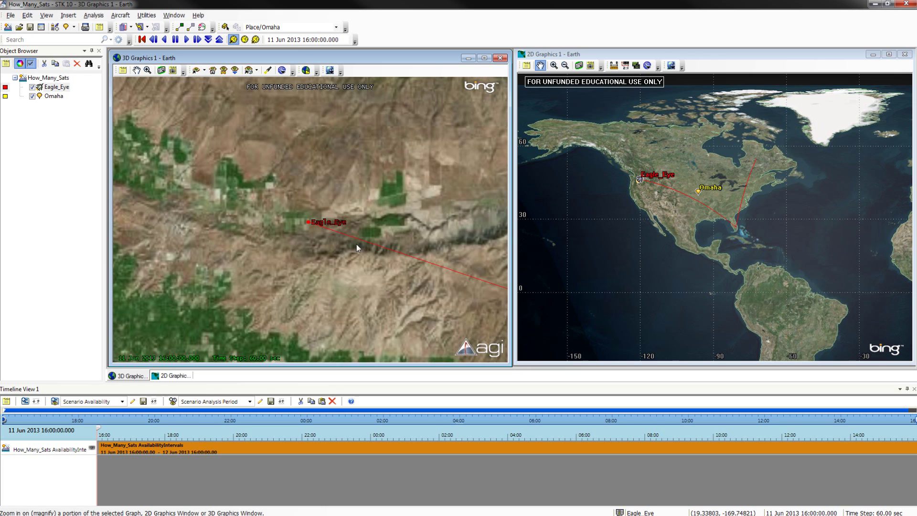
left_click(147, 71)
left_click_drag(272, 182, 343, 263)
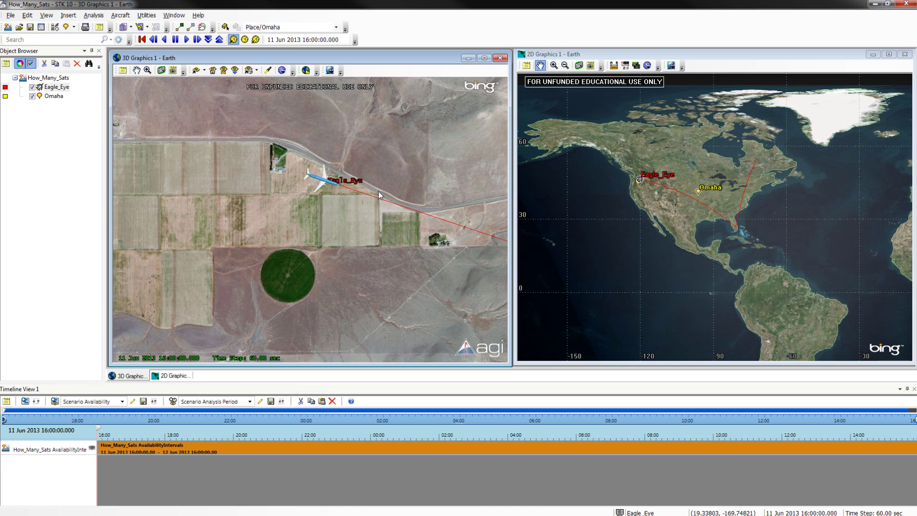
double_click(56, 88)
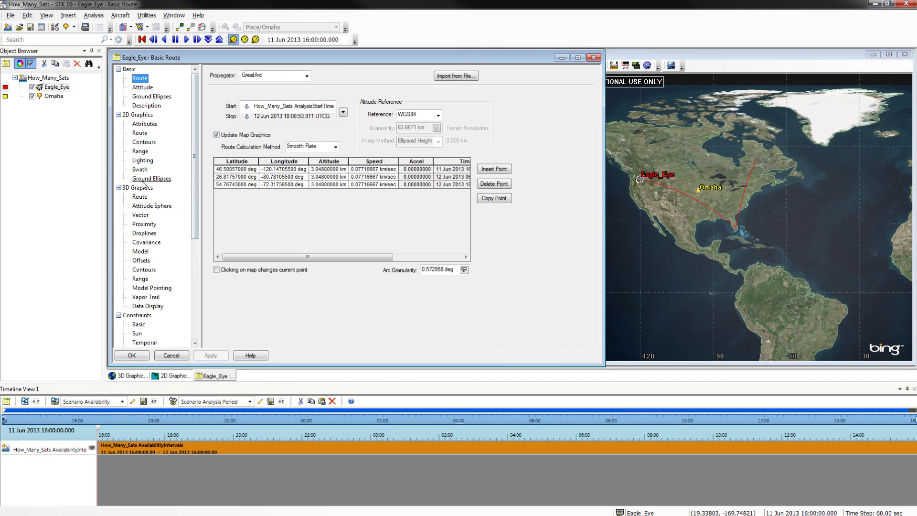
Change Eagle_Eye's 3D model to c-130_hercules.mdl
left_click(141, 251)
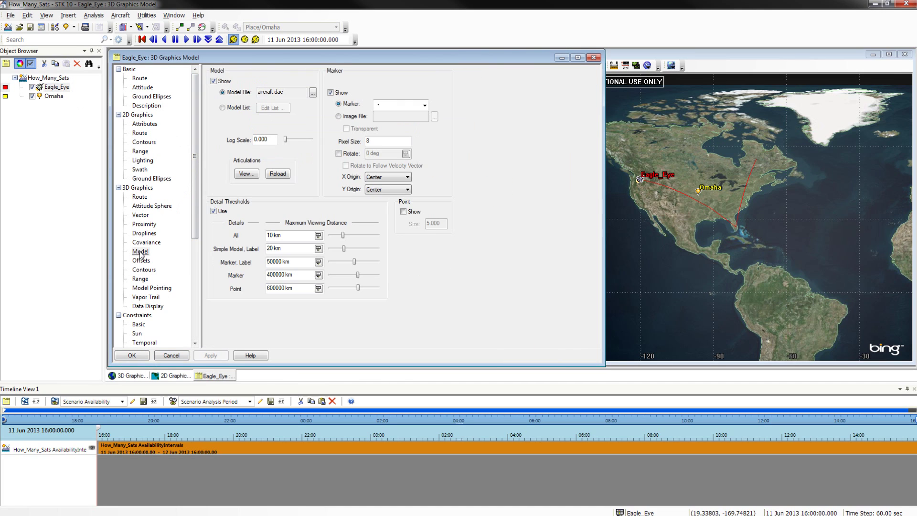
left_click(313, 94)
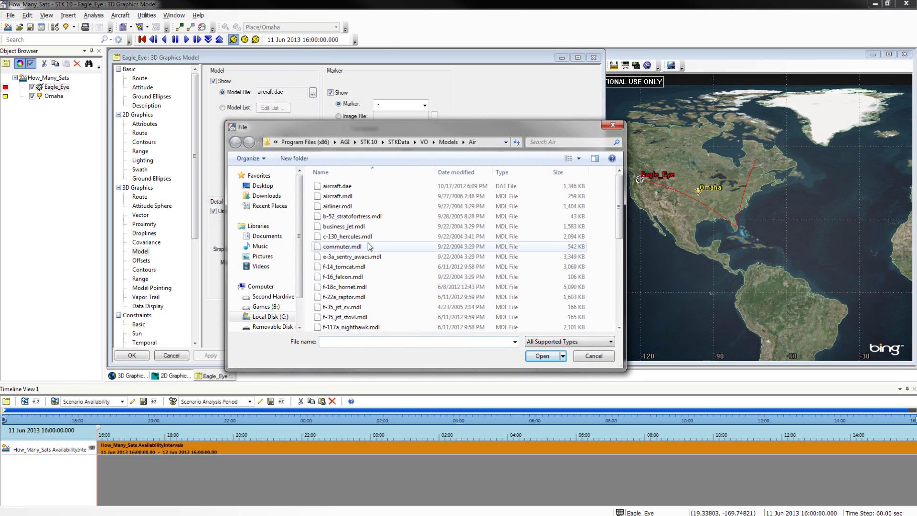
left_click(345, 236)
left_click(548, 357)
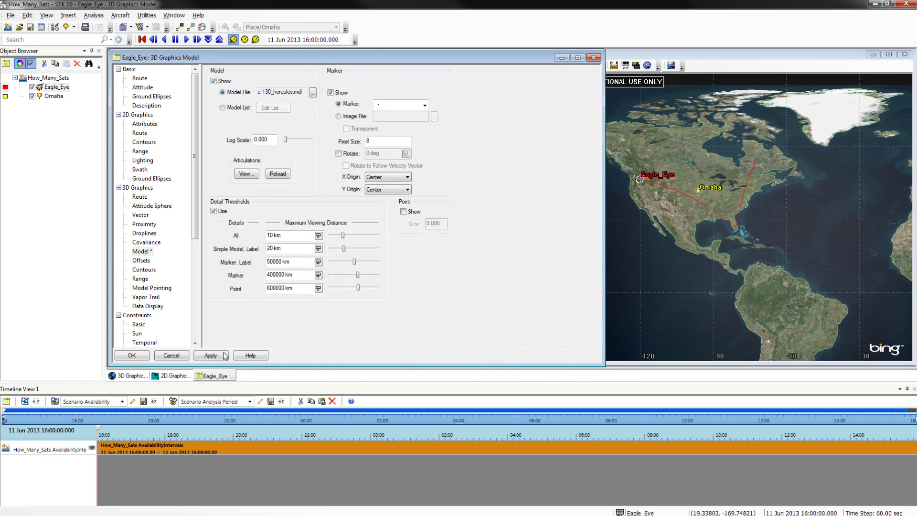
left_click(140, 356)
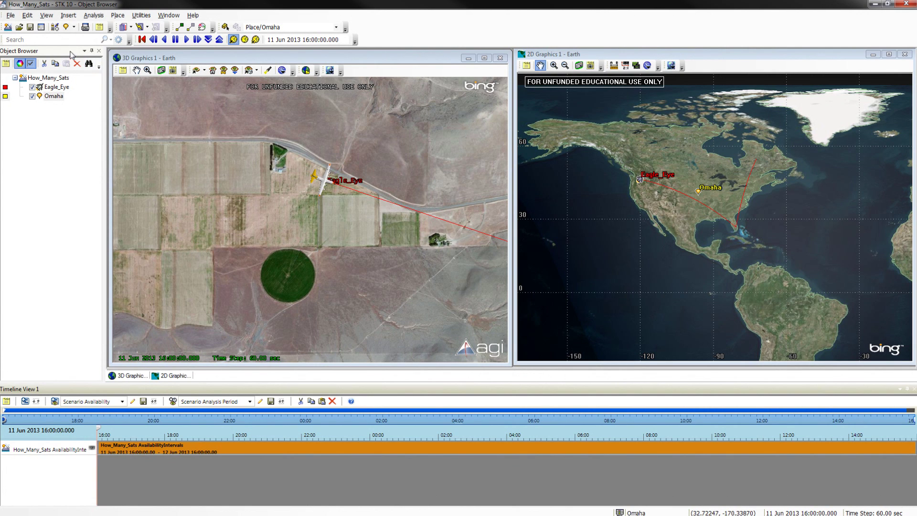
Create an Orbit Wizard satellite named Comm_Sat in a 500 km, 45° circular orbit
left_click(55, 28)
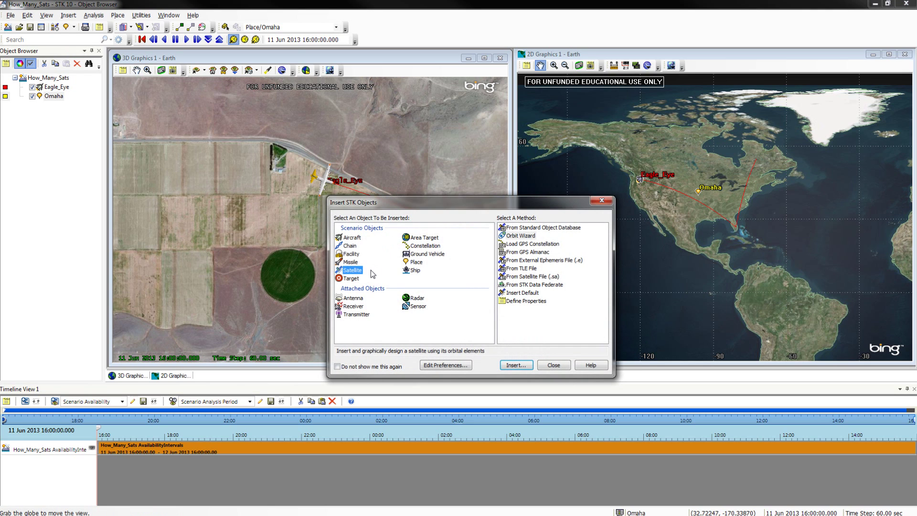
left_click(515, 238)
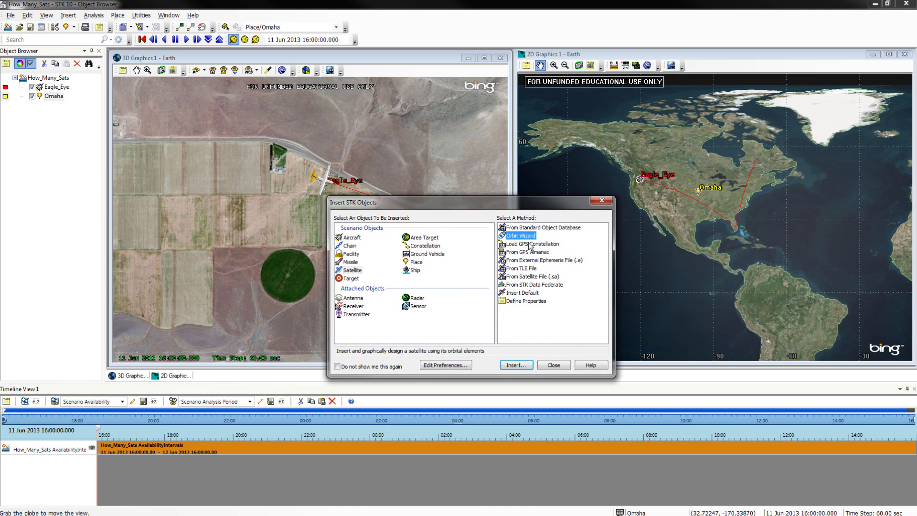
left_click(516, 366)
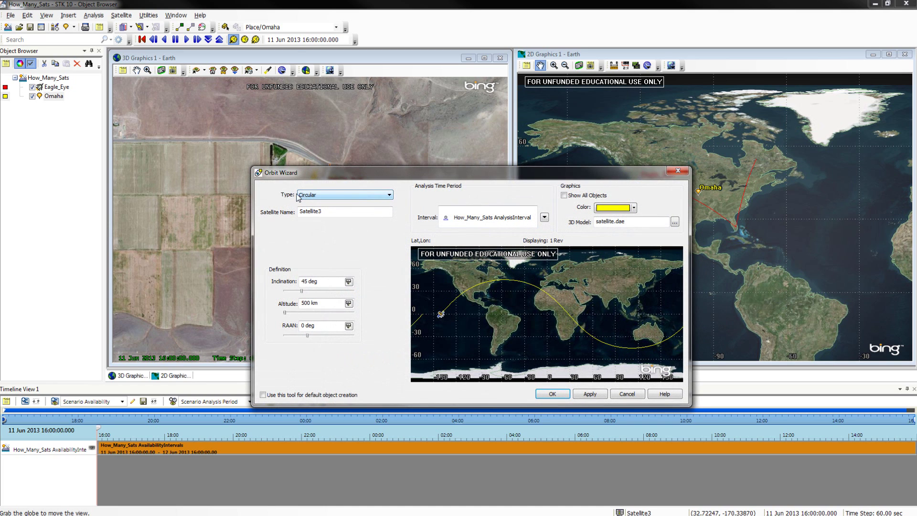
key("Tab")
type("Comm_Sat")
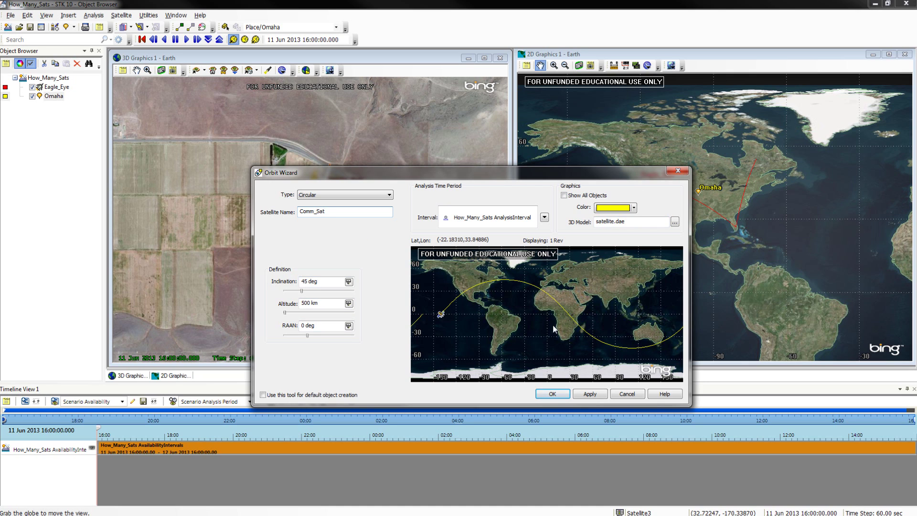
left_click(590, 394)
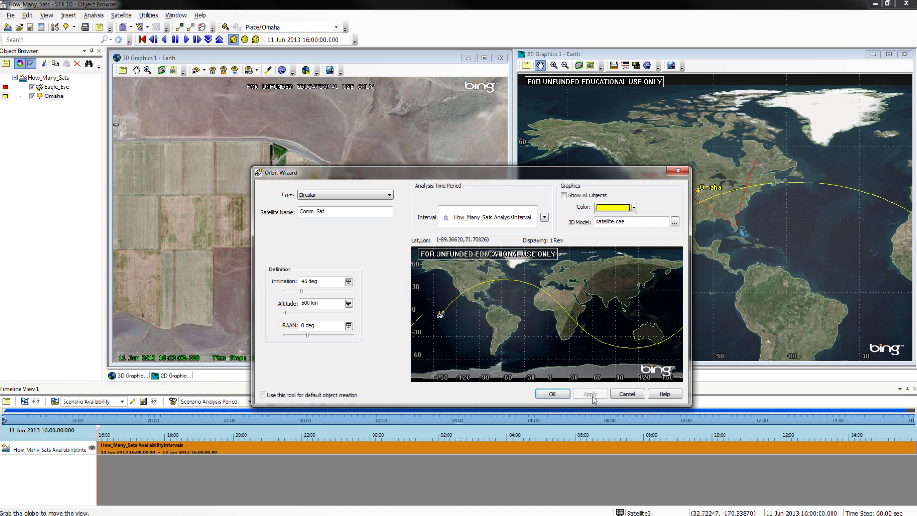
left_click(552, 392)
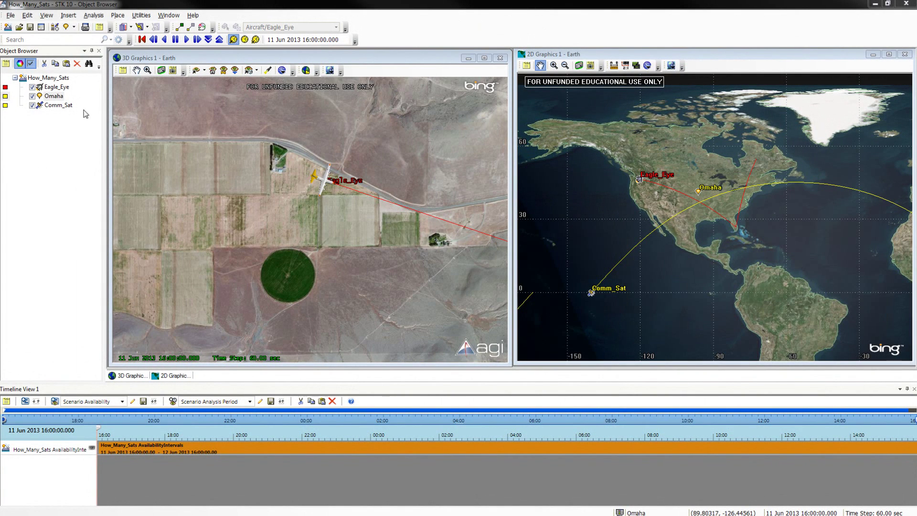
left_click(55, 28)
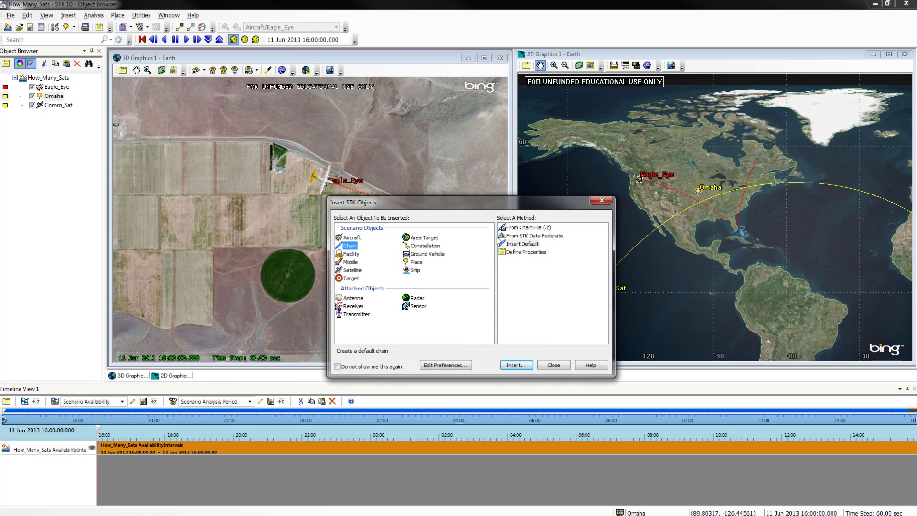
Insert a default chain, Chain6, and select it in the Object Browser
left_click(522, 244)
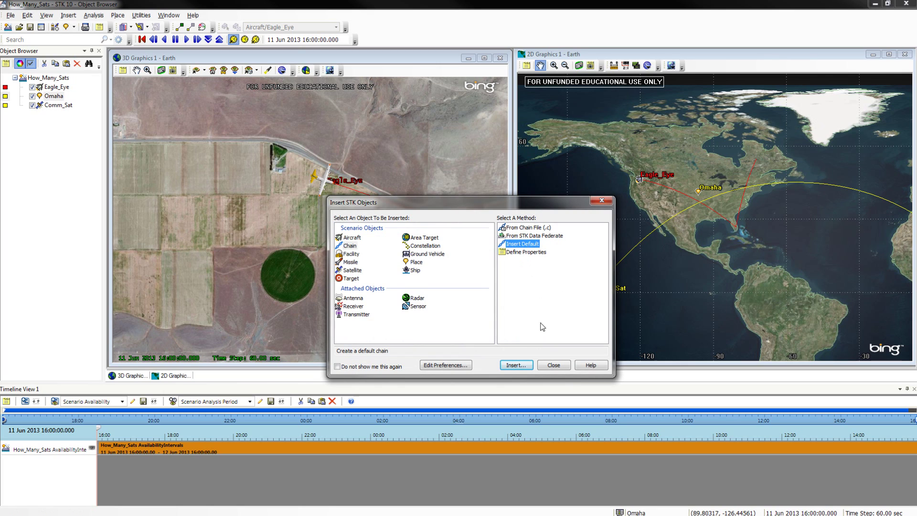
left_click(528, 366)
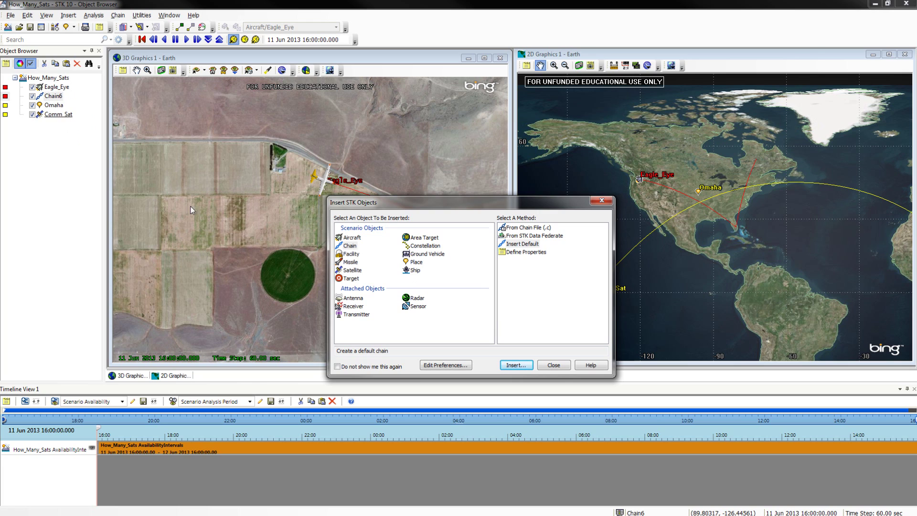
left_click(553, 366)
left_click(53, 96)
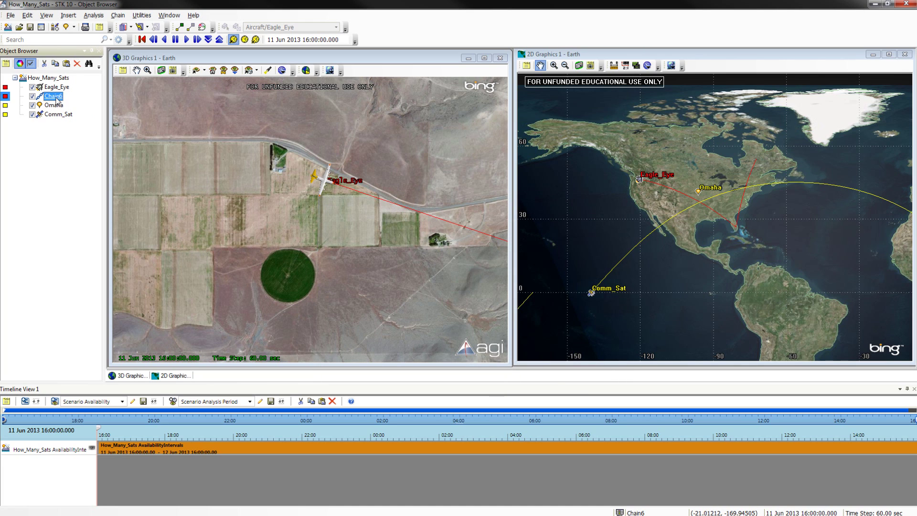
Rename Chain6 to Omaha_to_EagleEye
right_click(56, 101)
left_click(96, 195)
type("Omaha_to_EagleEye")
key("Return")
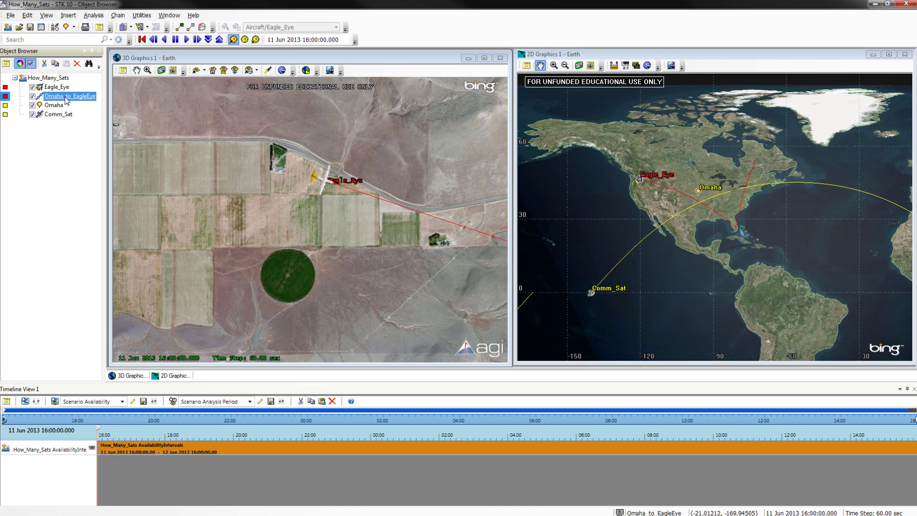
Assign Omaha, Comm_Sat and Eagle_Eye to the chain in that order
right_click(66, 97)
left_click(88, 101)
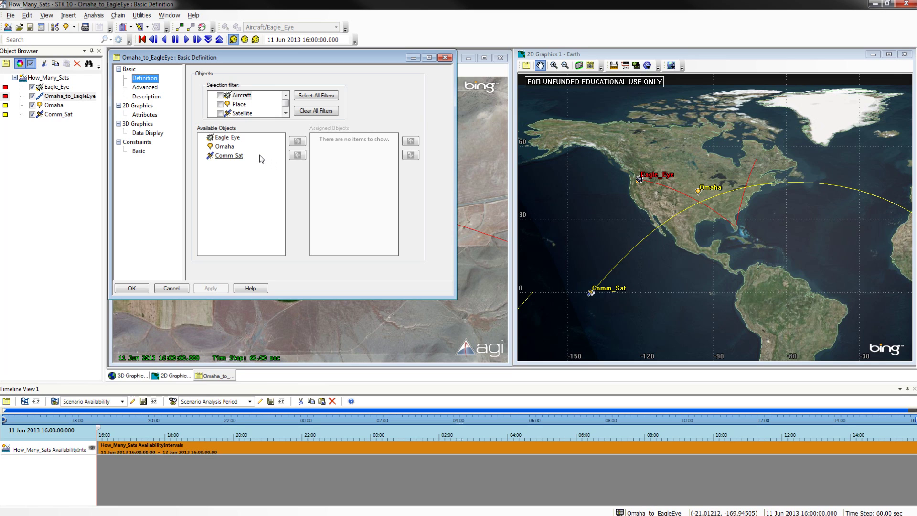
left_click(224, 146)
left_click(297, 142)
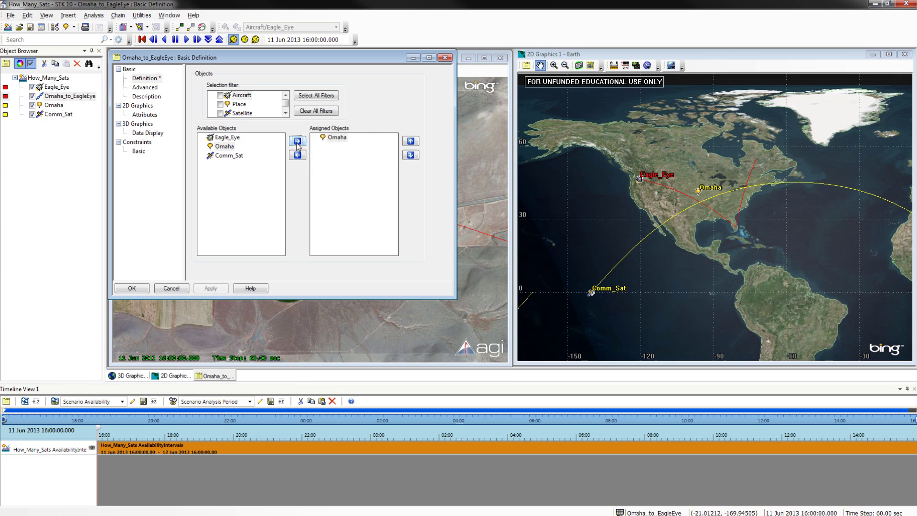
left_click(229, 155)
left_click(297, 142)
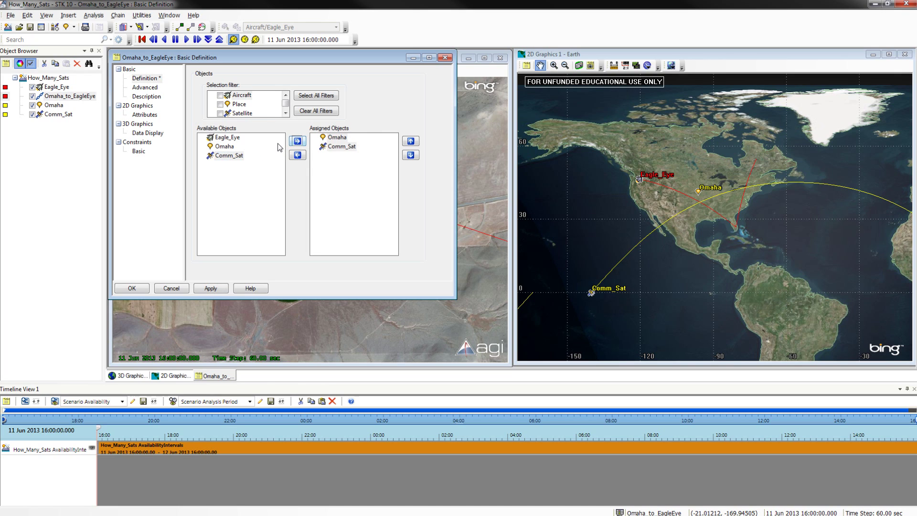
left_click(227, 137)
left_click(297, 141)
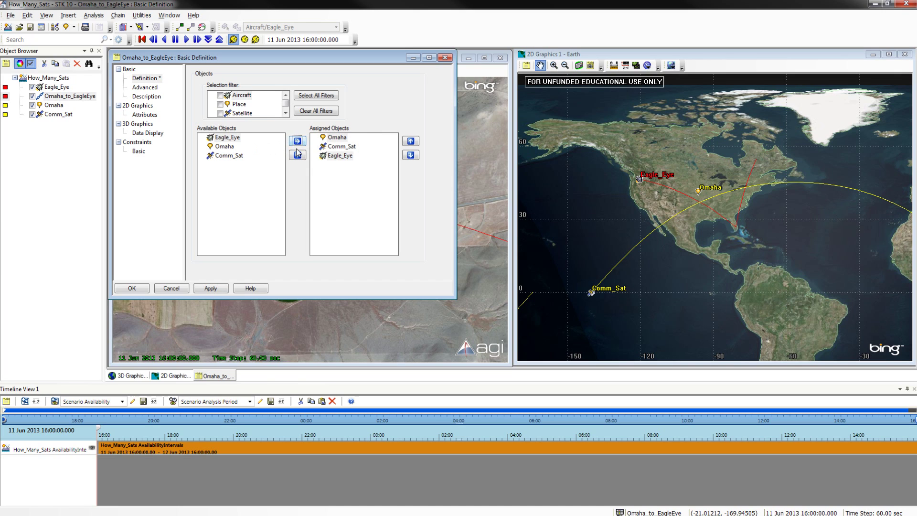
left_click(211, 288)
left_click(140, 289)
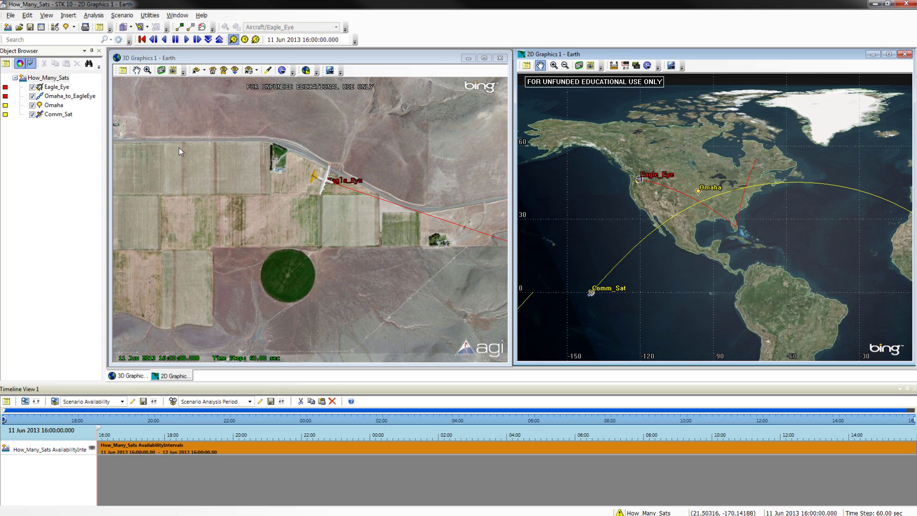
right_click(57, 97)
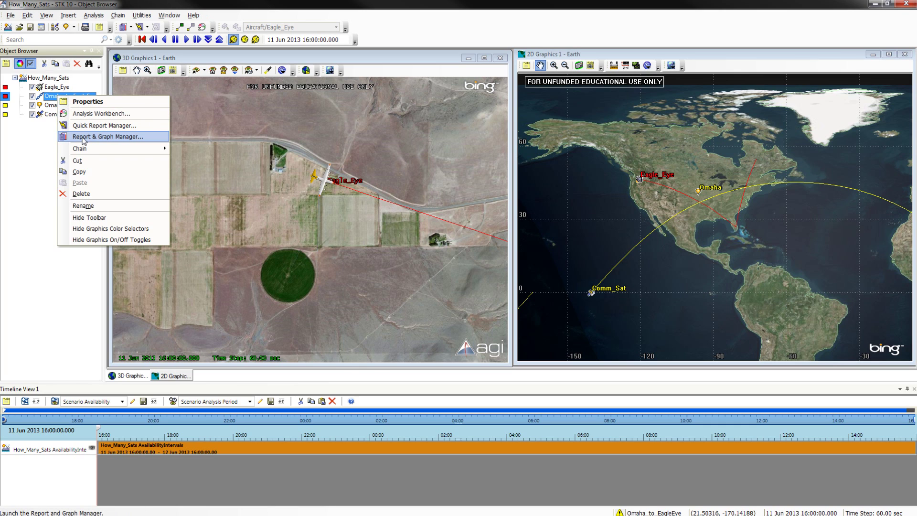
left_click(83, 138)
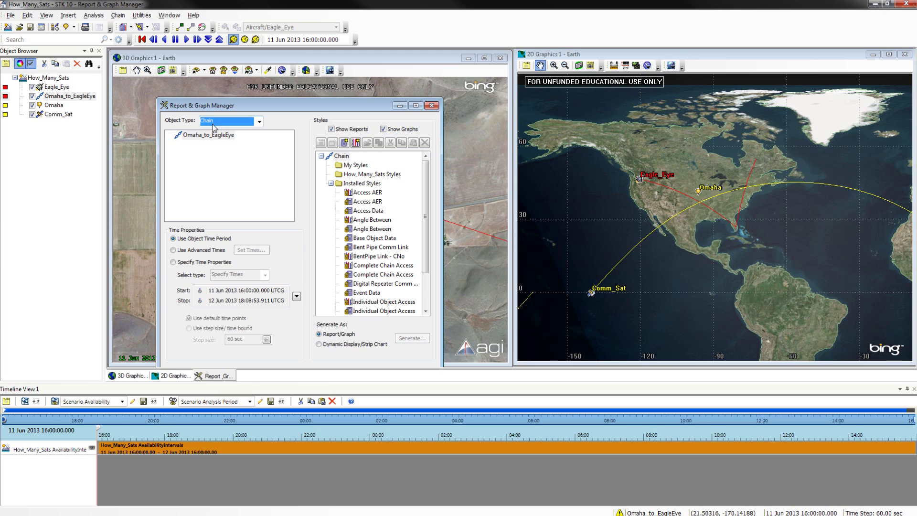
left_click(204, 136)
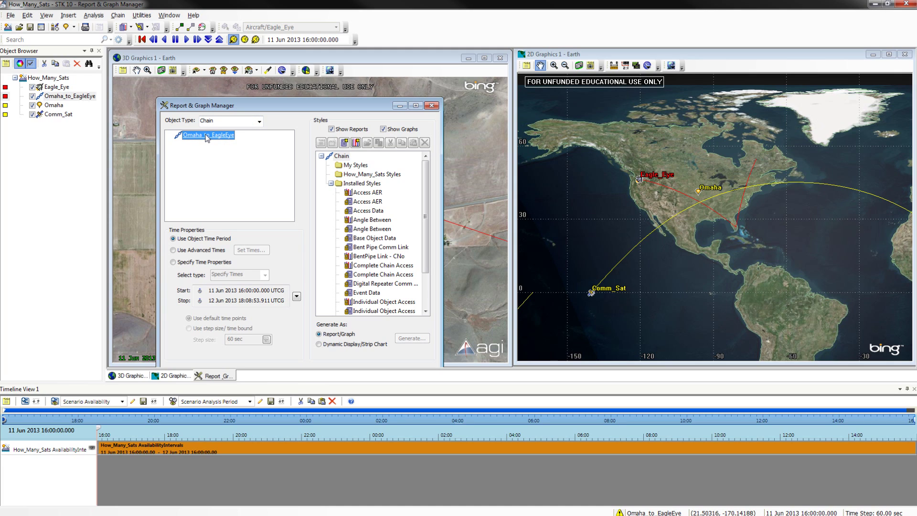
left_click(332, 129)
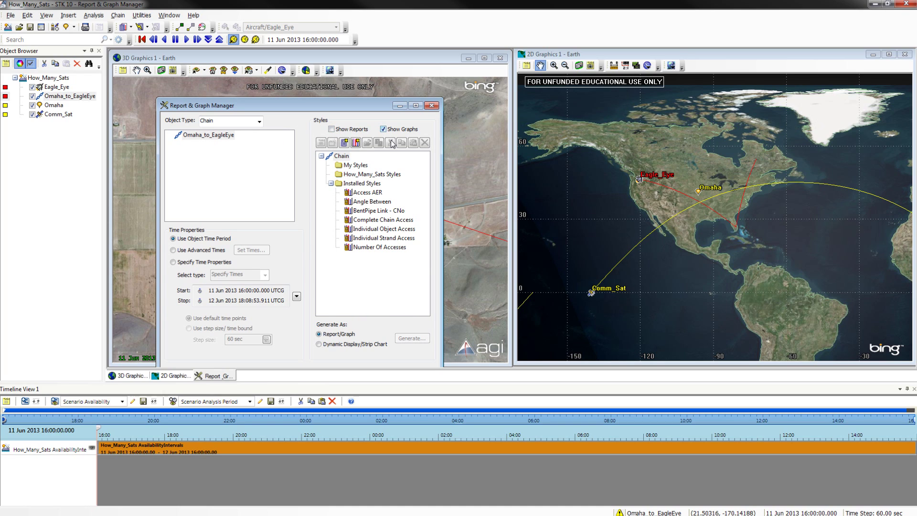
left_click(370, 220)
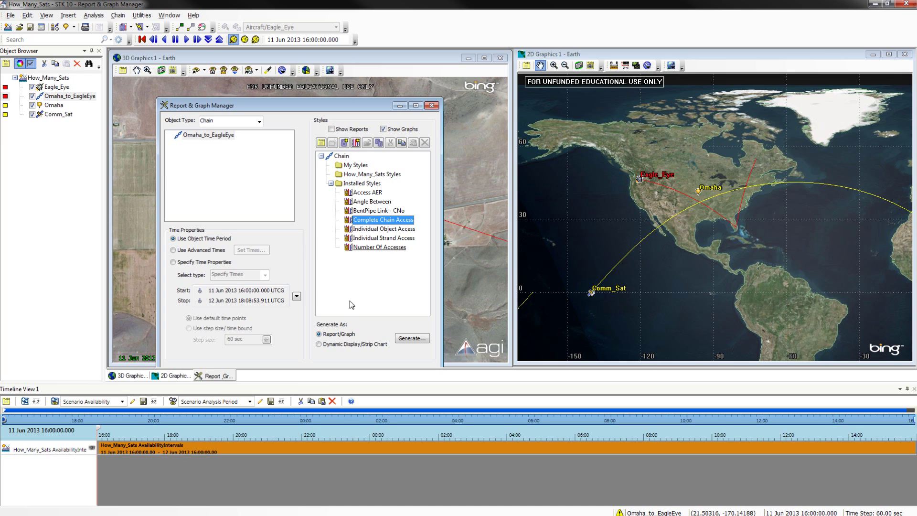
left_click(408, 338)
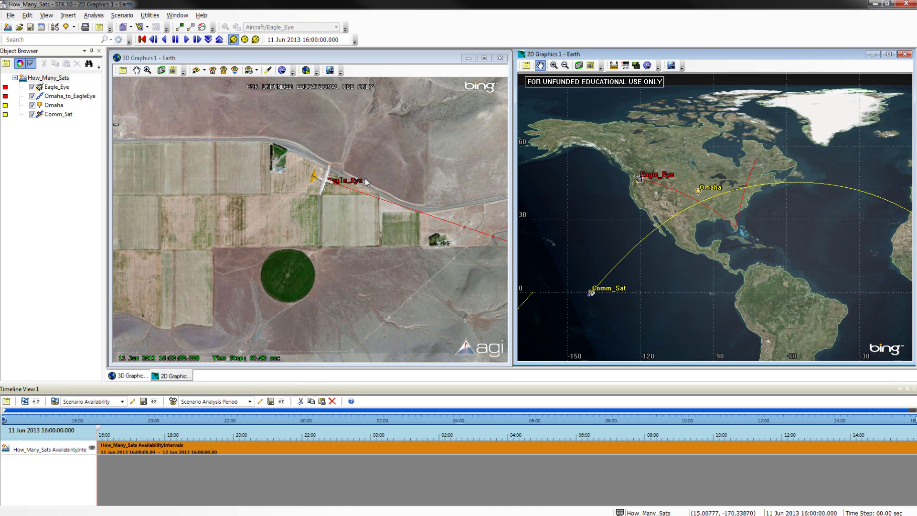
Insert the default GPS constellation into the scenario with Load GPS Constellation
left_click(56, 28)
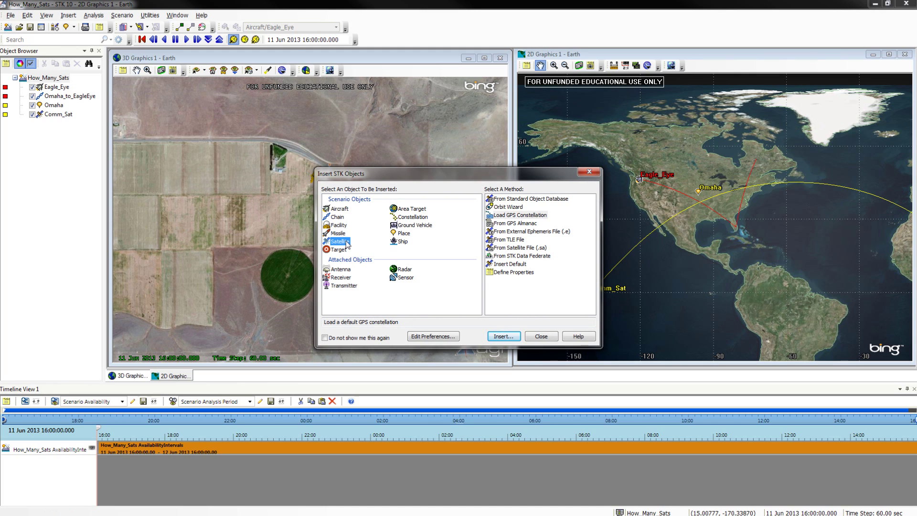
left_click(528, 216)
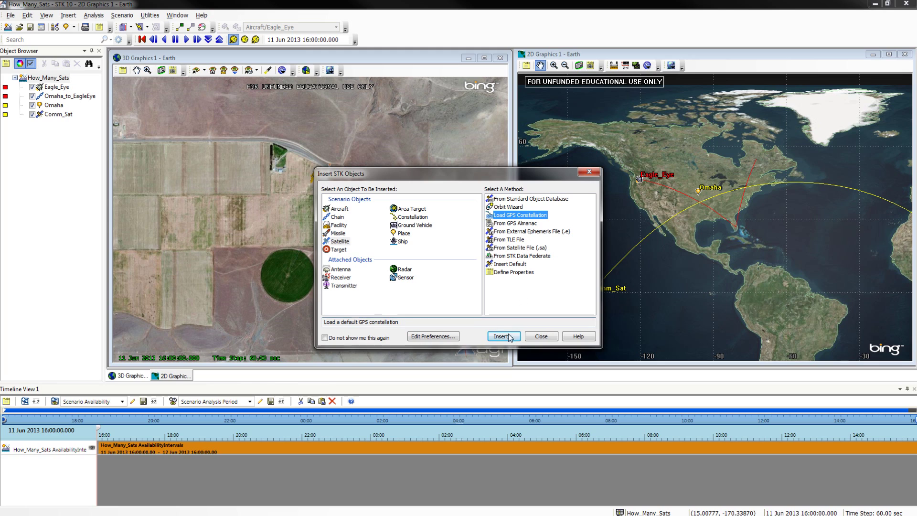
left_click(508, 337)
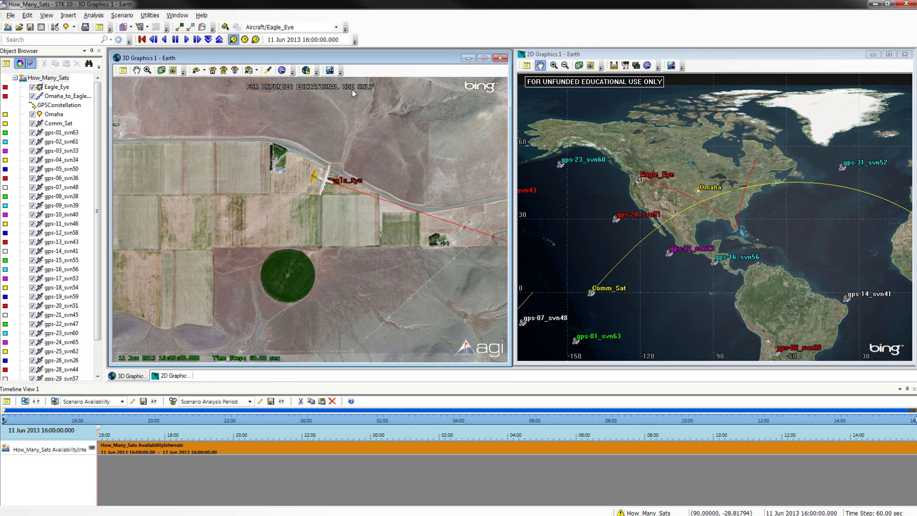
Insert a default chain into the scenario and close the insertion window
left_click(55, 29)
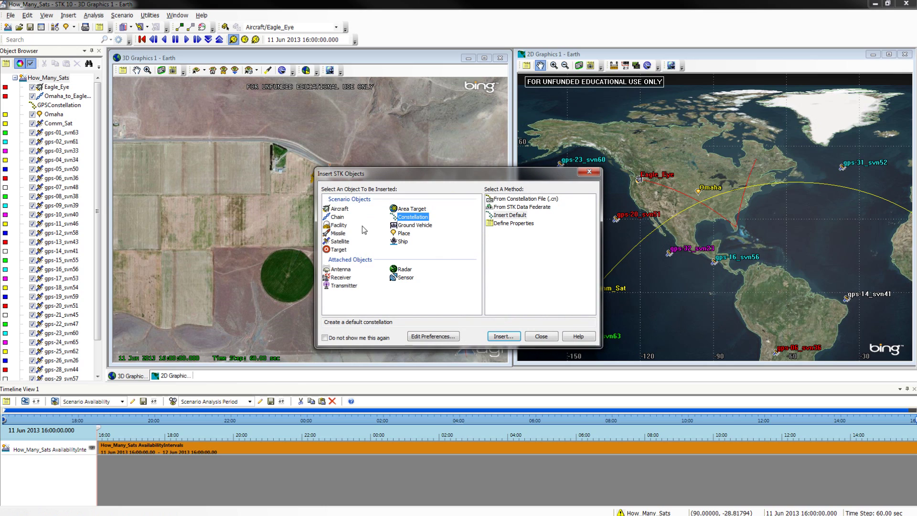
left_click(337, 218)
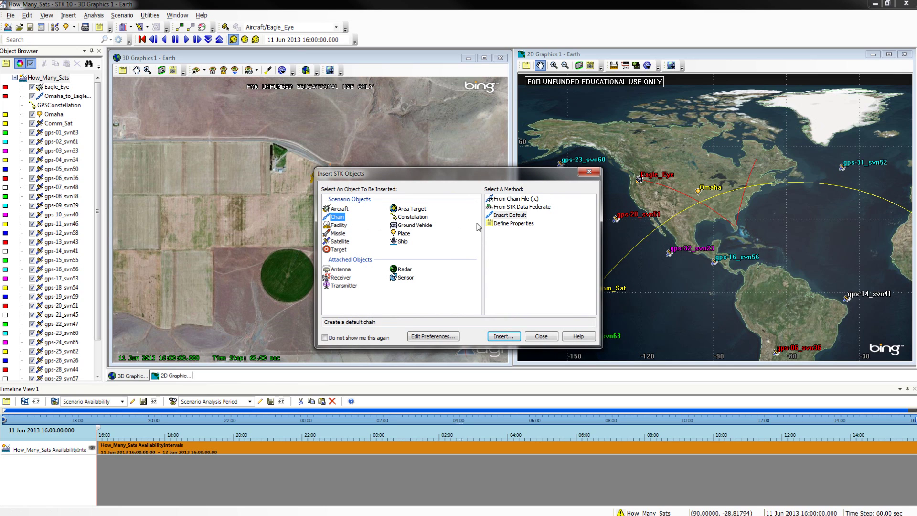
left_click(520, 216)
left_click(512, 336)
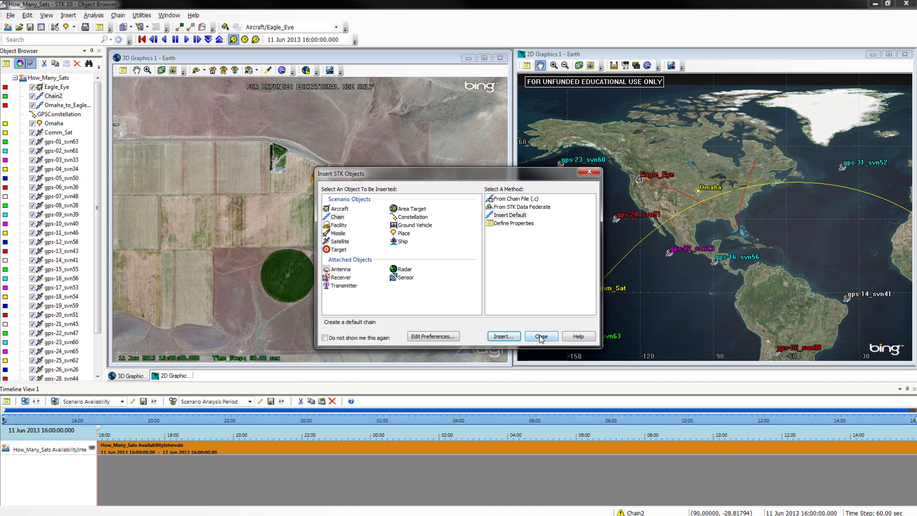
left_click(541, 337)
Rename the new Chain2 to 'Eagleeye_toGps'
left_click(54, 96)
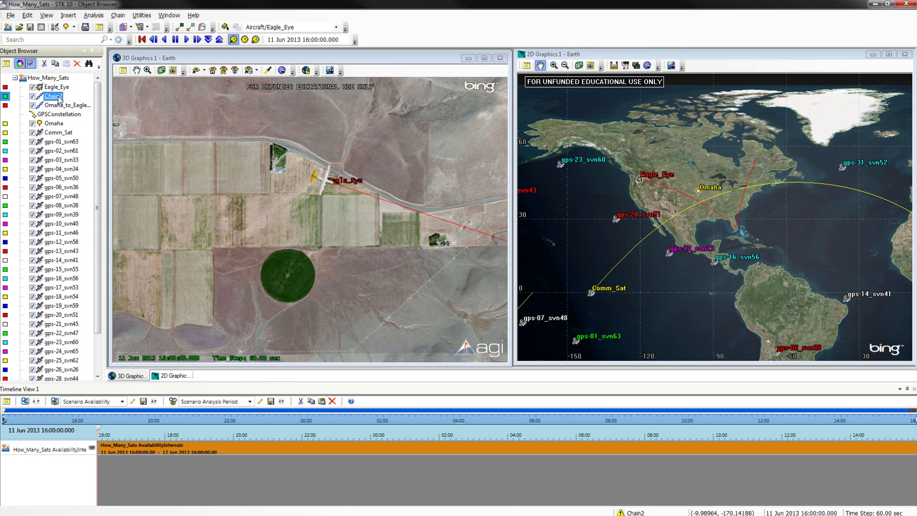
right_click(59, 99)
left_click(102, 207)
type("Eagleeye_toG")
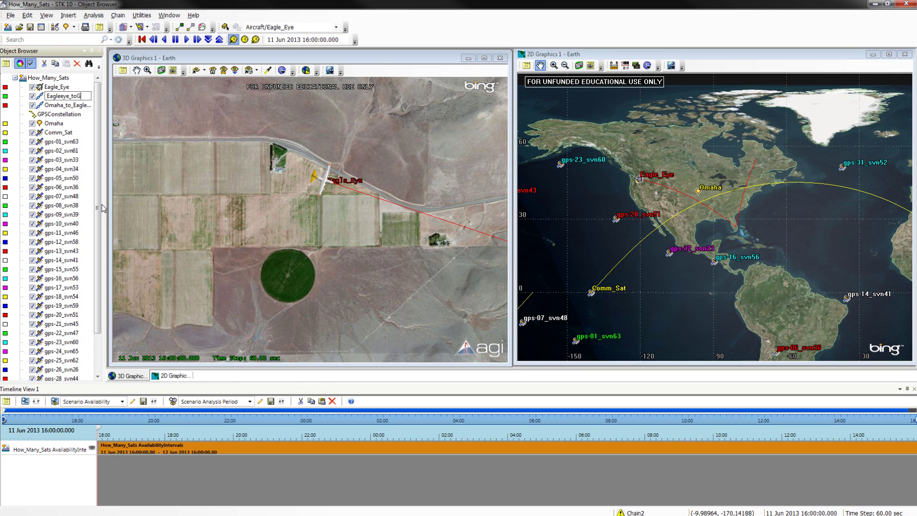
type("ps")
key("Return")
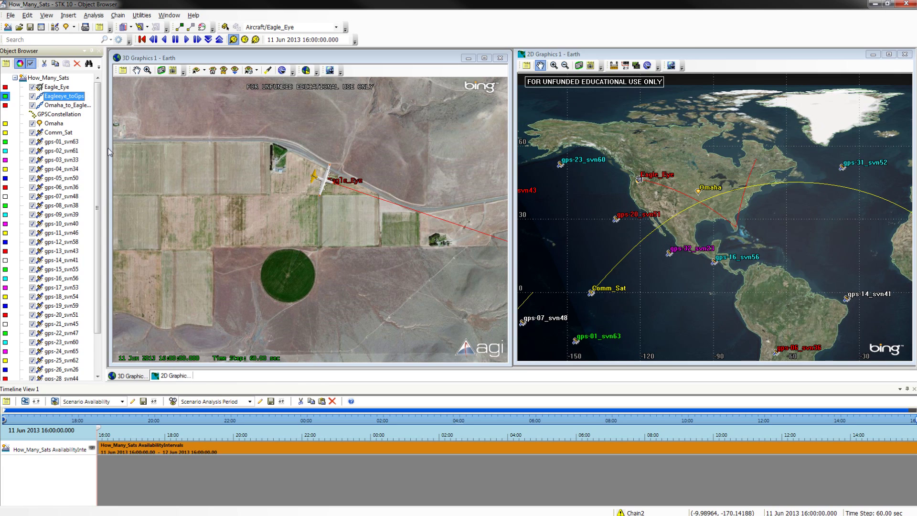
Assign Eagle_Eye and GPSConstellation to the Eagleeye_toGps chain and apply
right_click(71, 97)
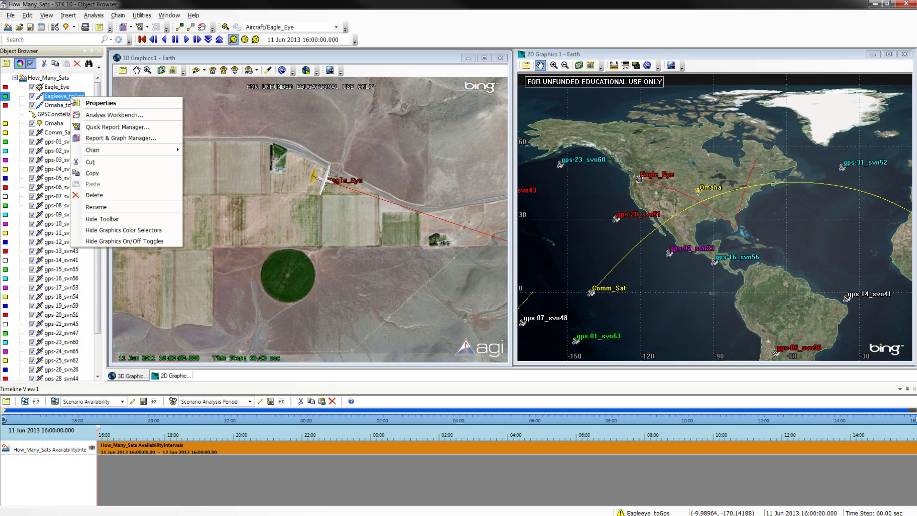
left_click(88, 104)
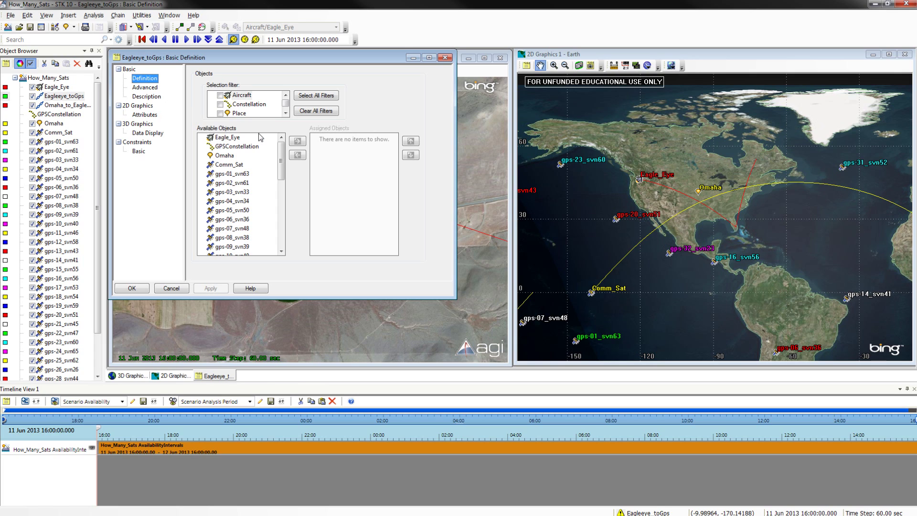
left_click(228, 137)
left_click(297, 141)
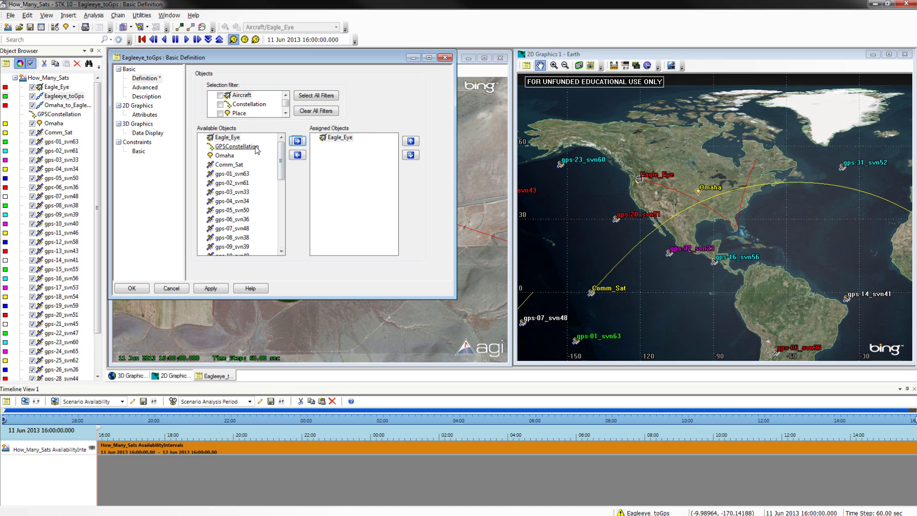
left_click(297, 141)
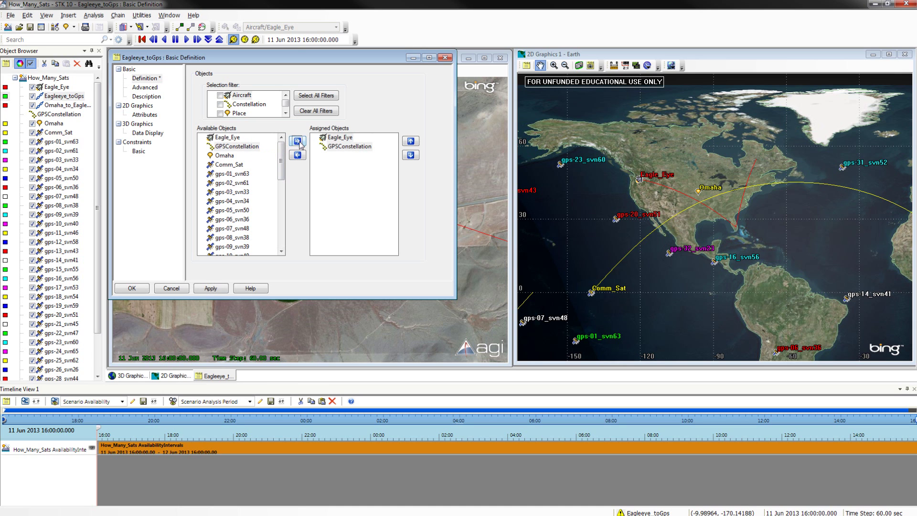
left_click(210, 288)
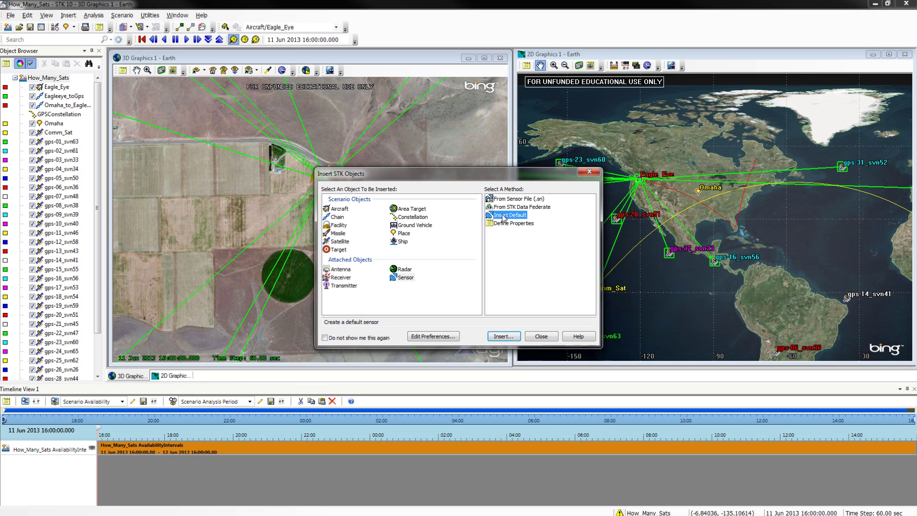
Insert a default sensor attached to Eagle_Eye as its parent
left_click(503, 336)
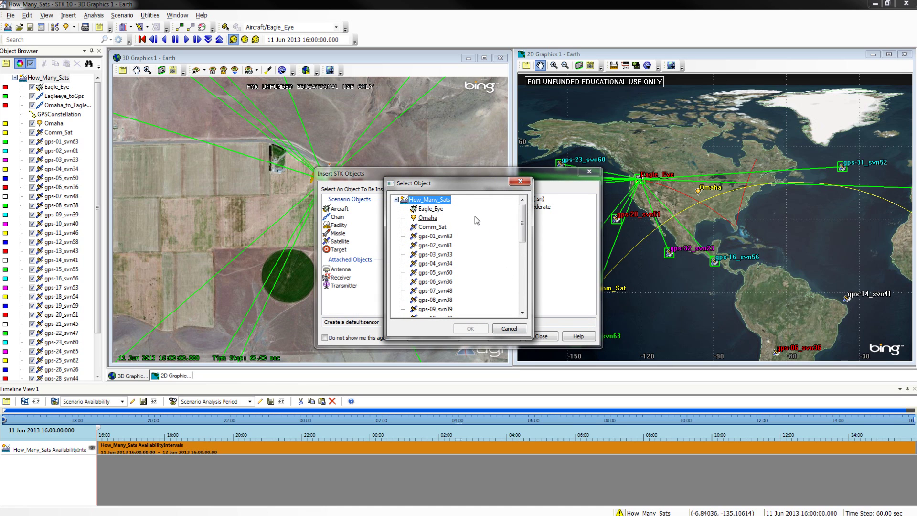
left_click(435, 210)
left_click(470, 328)
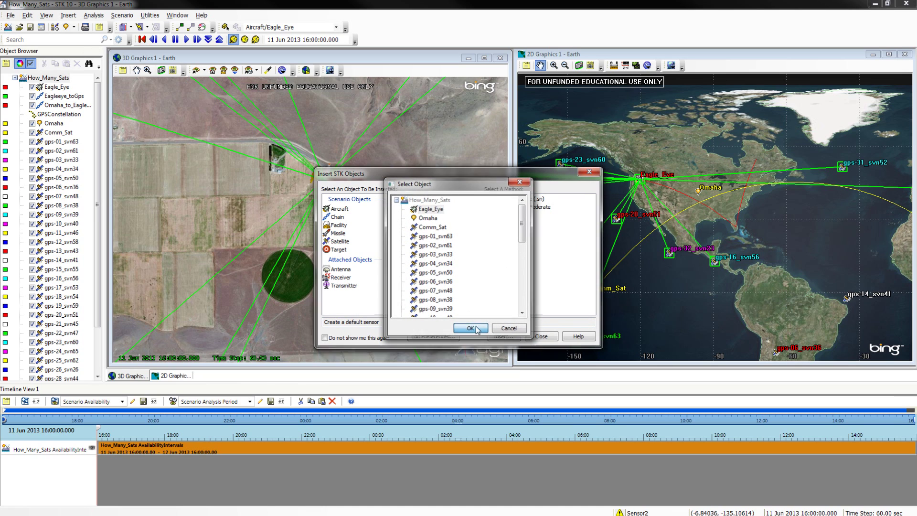
left_click(540, 336)
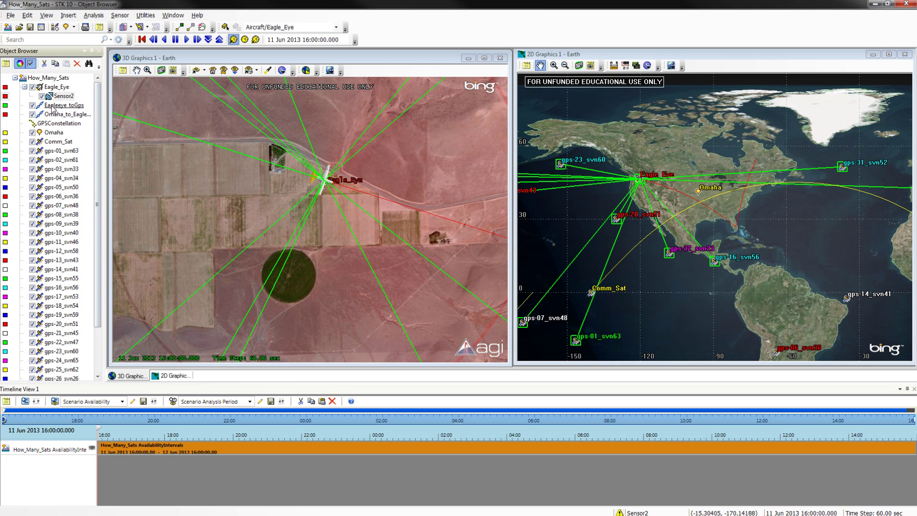
Rename Sensor2 to 'Window' and tilt the 3D view toward the horizon
right_click(63, 97)
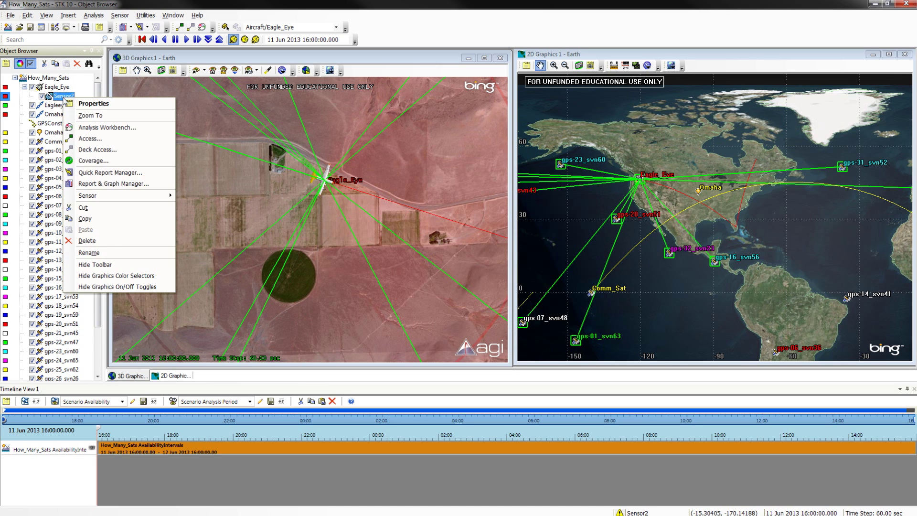
left_click(111, 252)
type("Window")
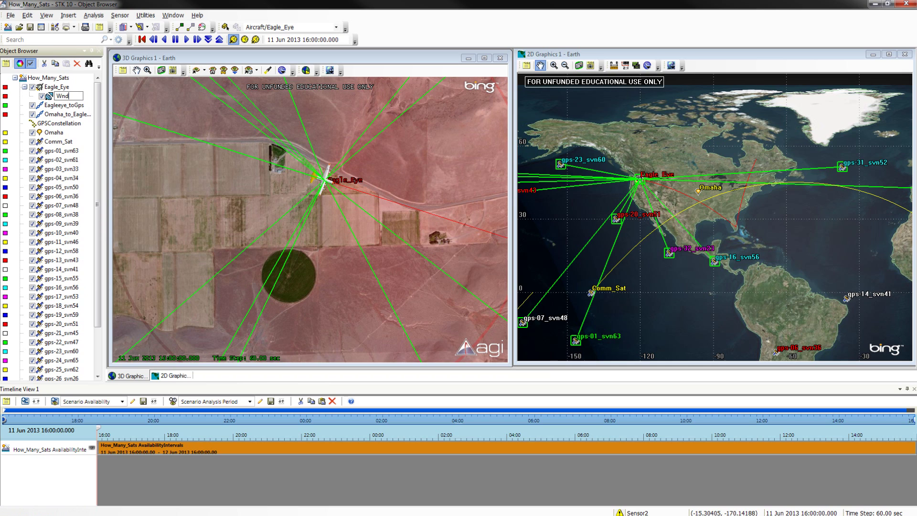
left_click_drag(396, 124, 396, 221)
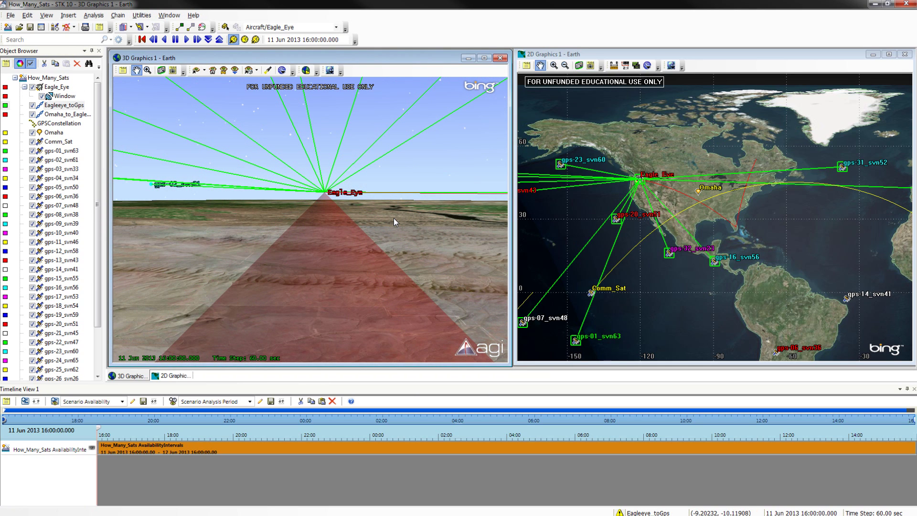
right_click(73, 97)
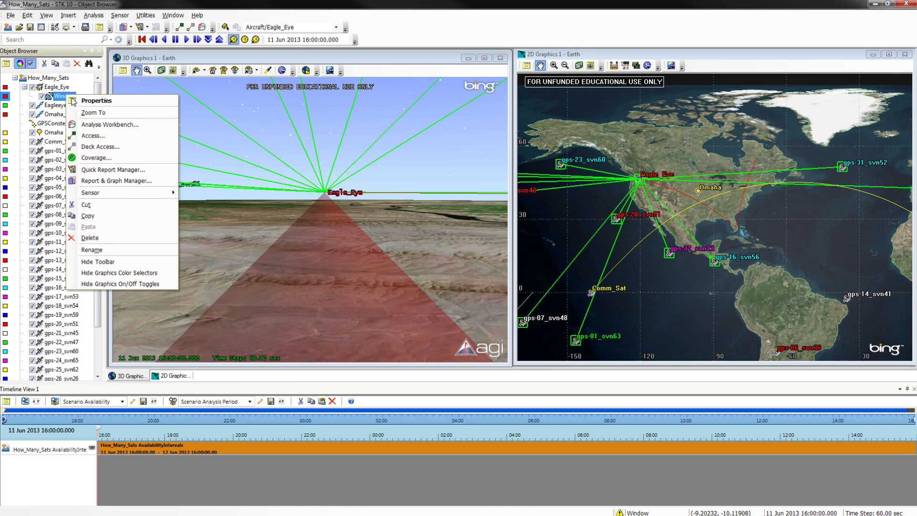
Set the Window sensor's Az-El pointing elevation to -90 deg and apply
left_click(88, 101)
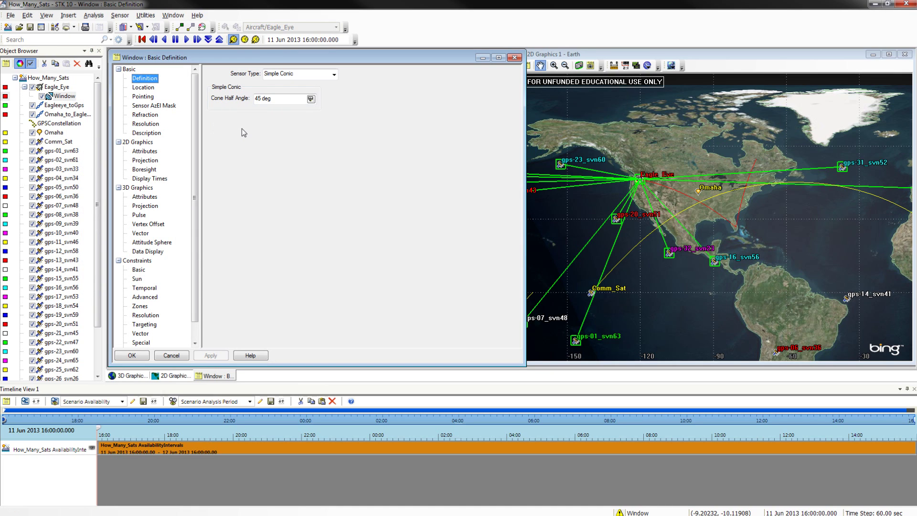
left_click(142, 97)
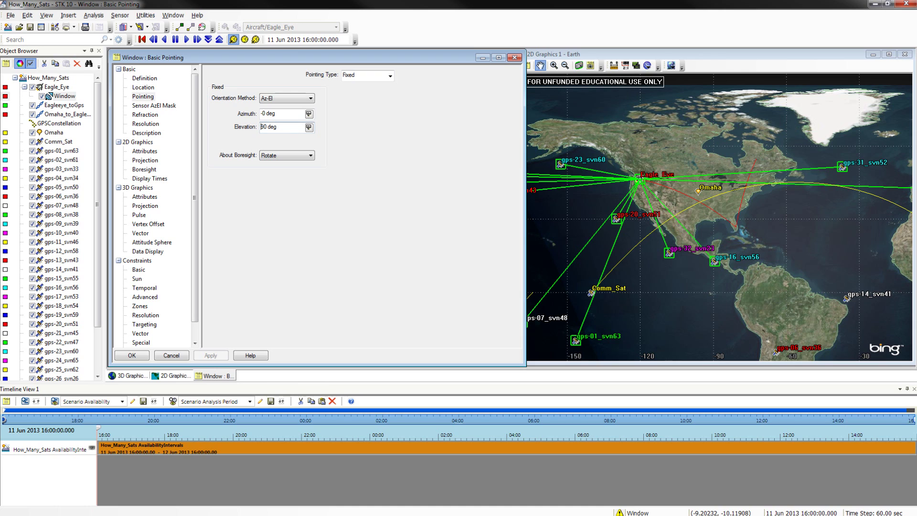
type("-")
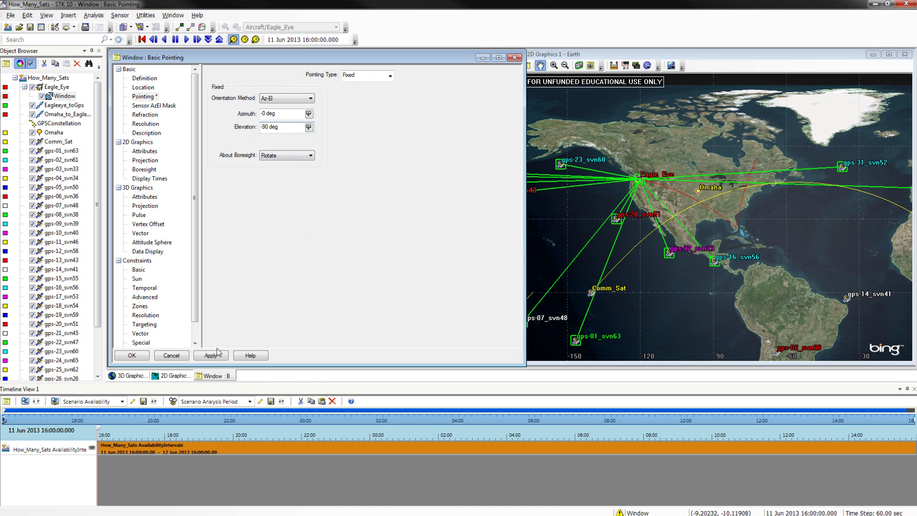
left_click(211, 355)
left_click(144, 356)
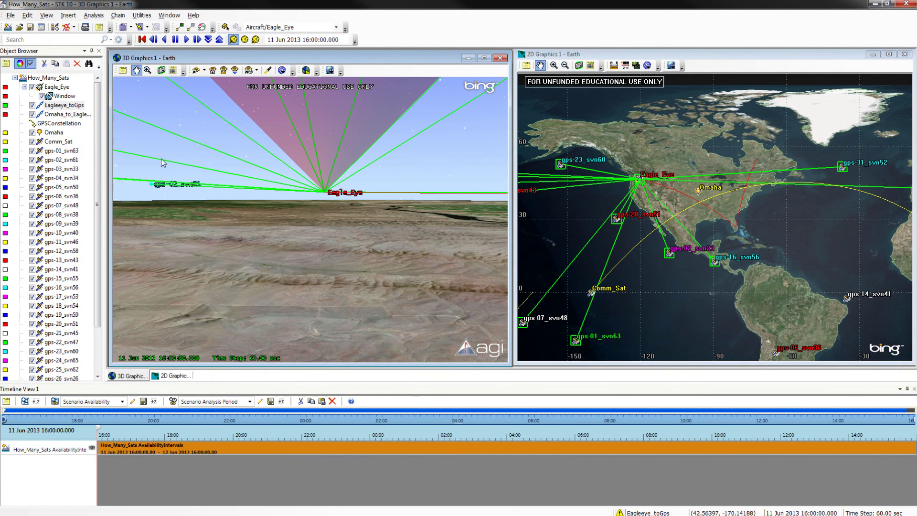
Replace Eagle_Eye with Eagle_Eye/Window in the Eagleeye_toGps chain's assigned objects
right_click(70, 106)
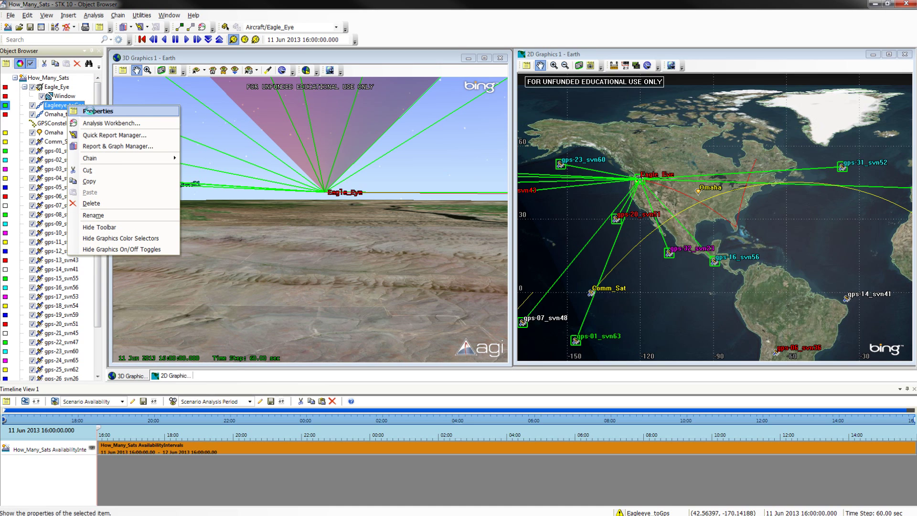
left_click(86, 112)
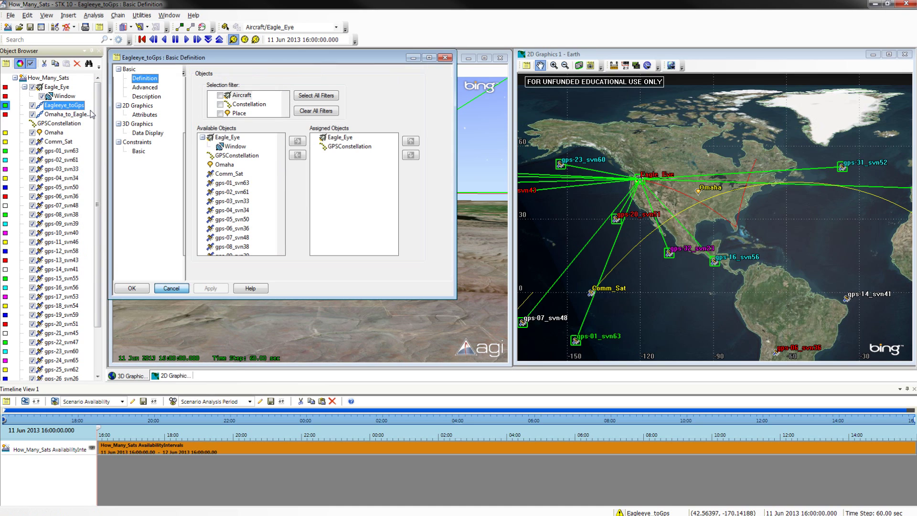
left_click(339, 138)
left_click(298, 155)
left_click(235, 147)
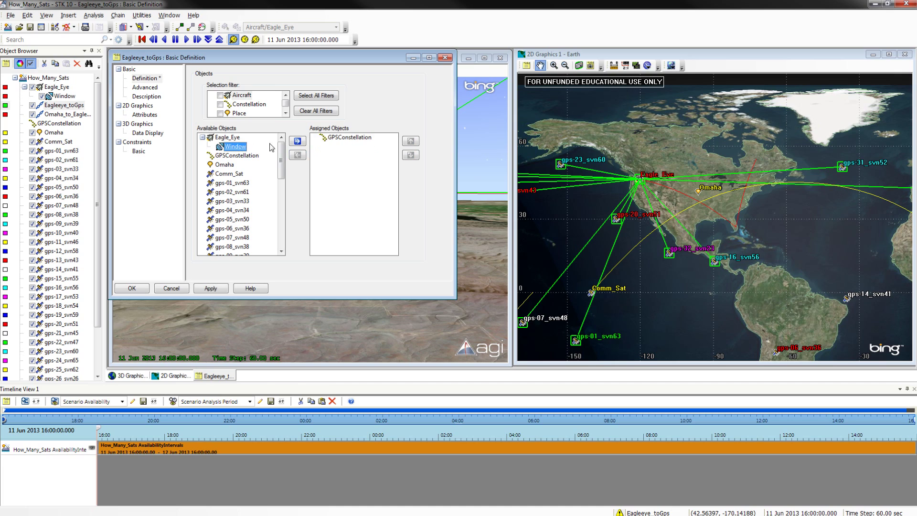
left_click(297, 140)
Move Eagle_Eye/Window to the start of the chain, apply, and play the animation
left_click(364, 150)
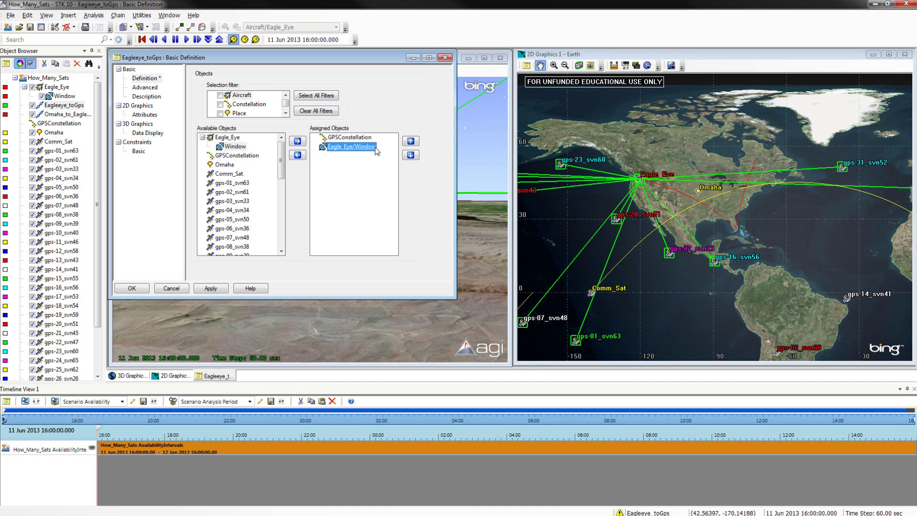
left_click(410, 142)
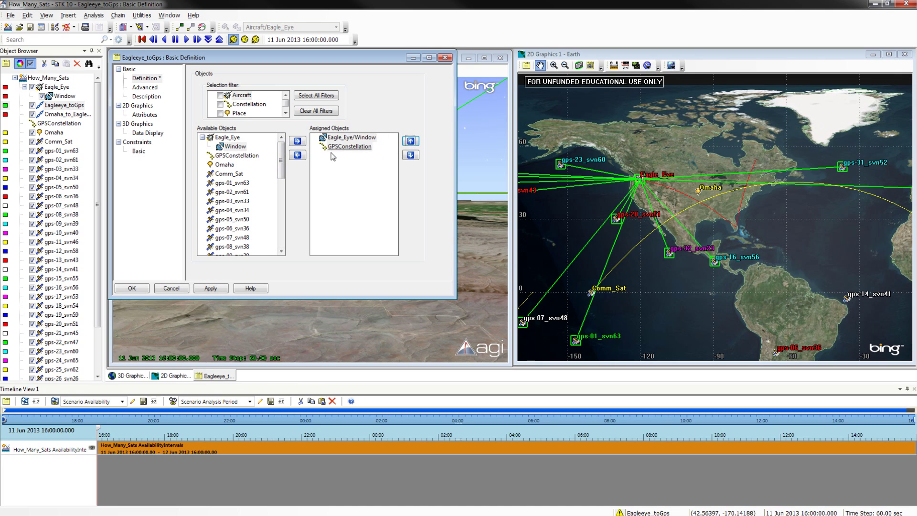
left_click(211, 288)
left_click(136, 290)
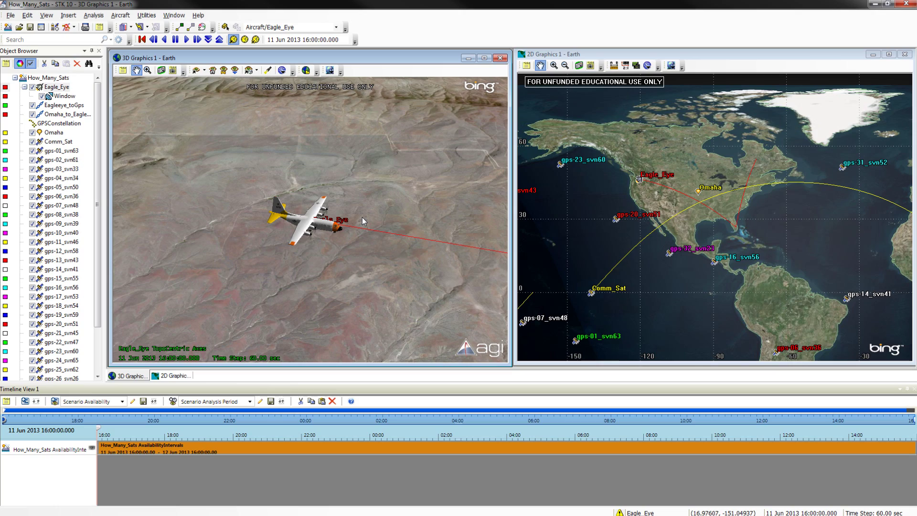
left_click(187, 39)
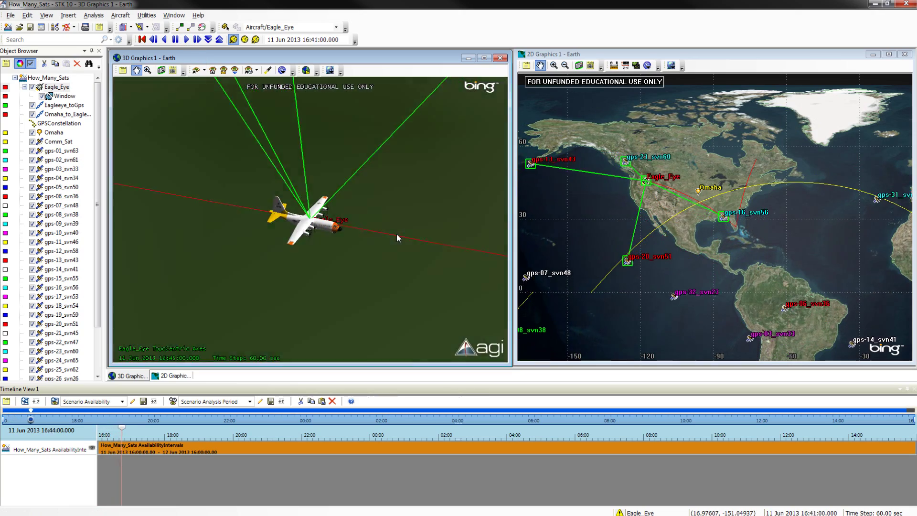